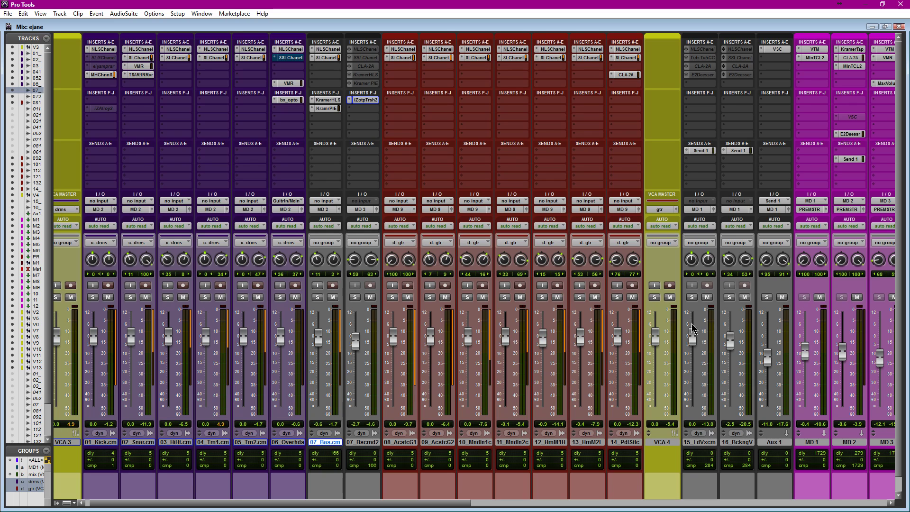
Solo the lead vocal track 15_LdVxcm, switch the solo to the 07_Bas.cm track, and select the bass track
{"action": "left_click", "coordinate": [692, 297]}
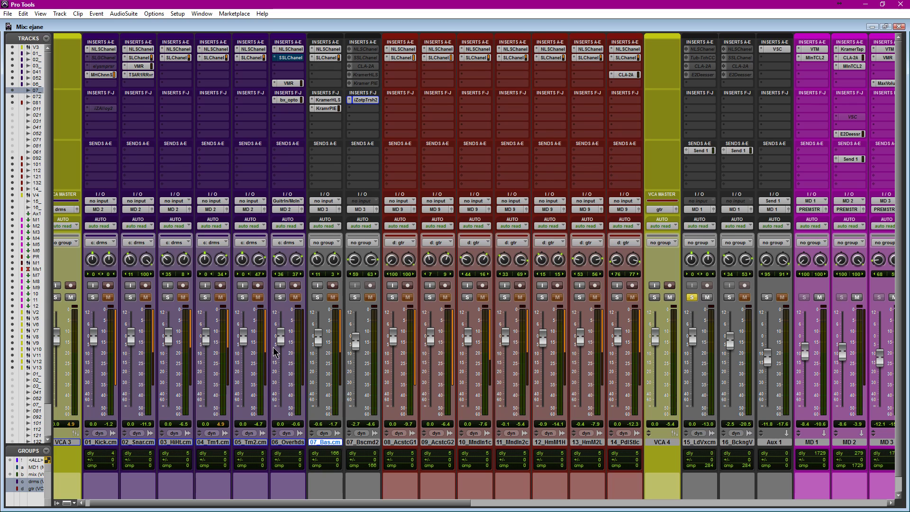
{"action": "left_click", "coordinate": [317, 297]}
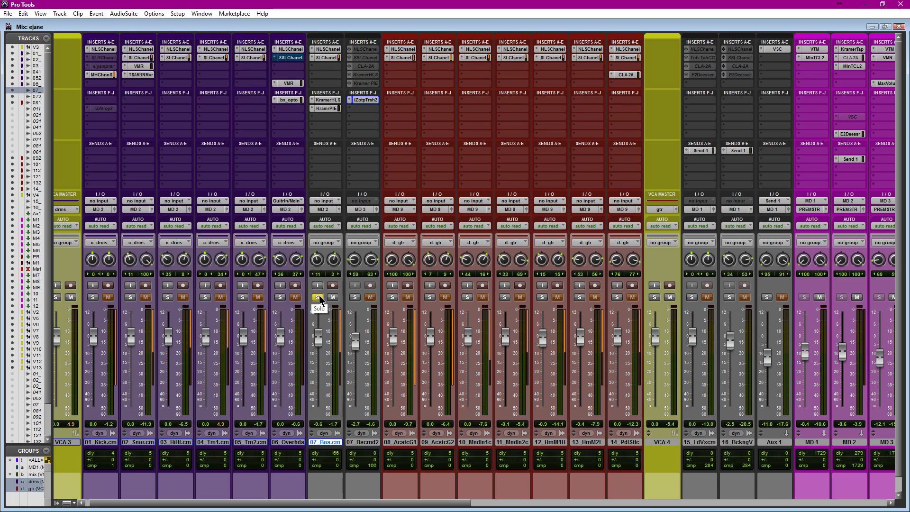
{"action": "left_click", "coordinate": [358, 443]}
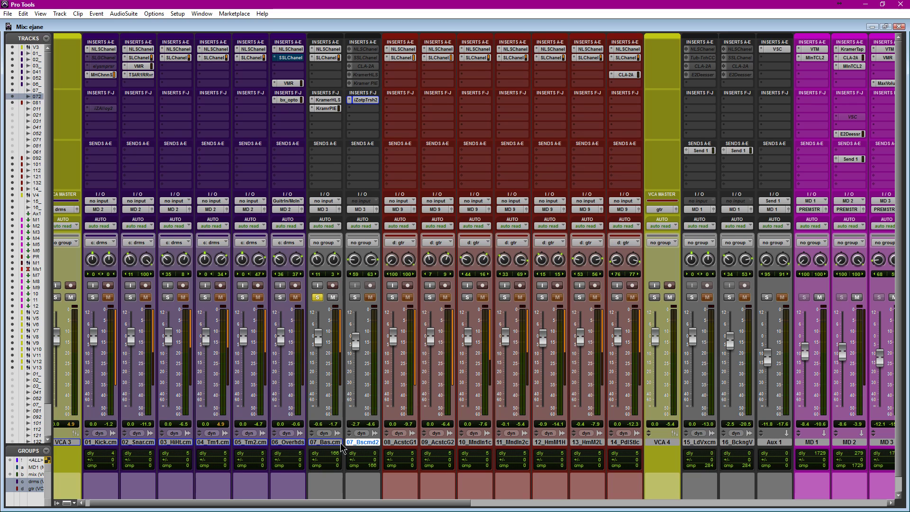
{"action": "left_click", "coordinate": [334, 444]}
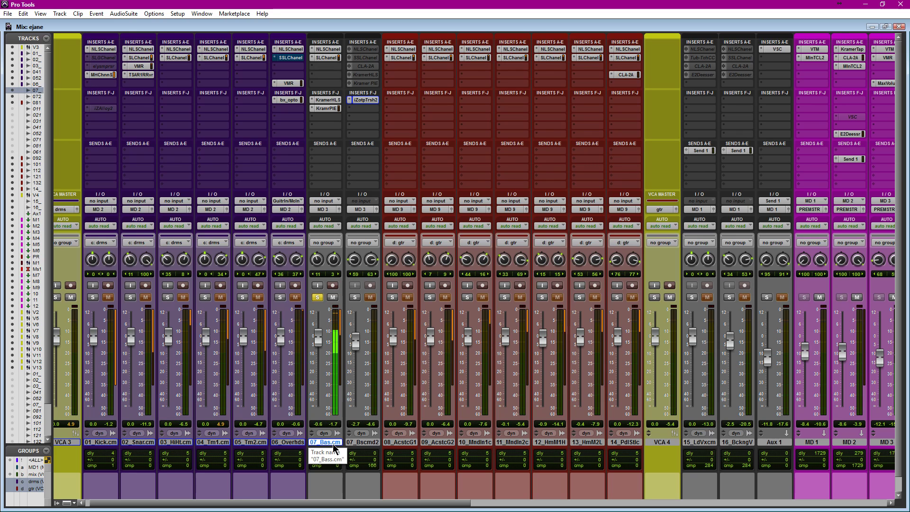
Audition the 07_Bas.cm bass and the VCA 4 guitars by soloing them alone and together, finishing with both solos cleared
{"action": "left_click", "coordinate": [654, 297]}
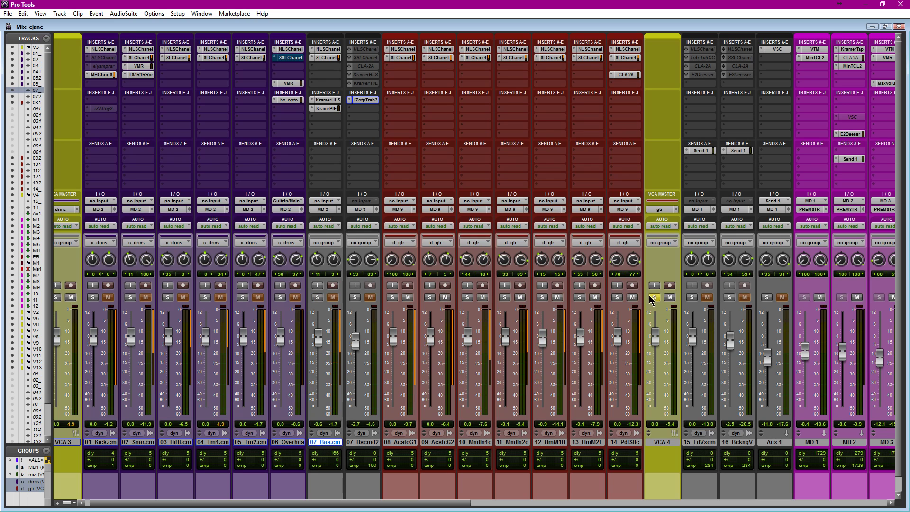
{"action": "left_click", "coordinate": [318, 297]}
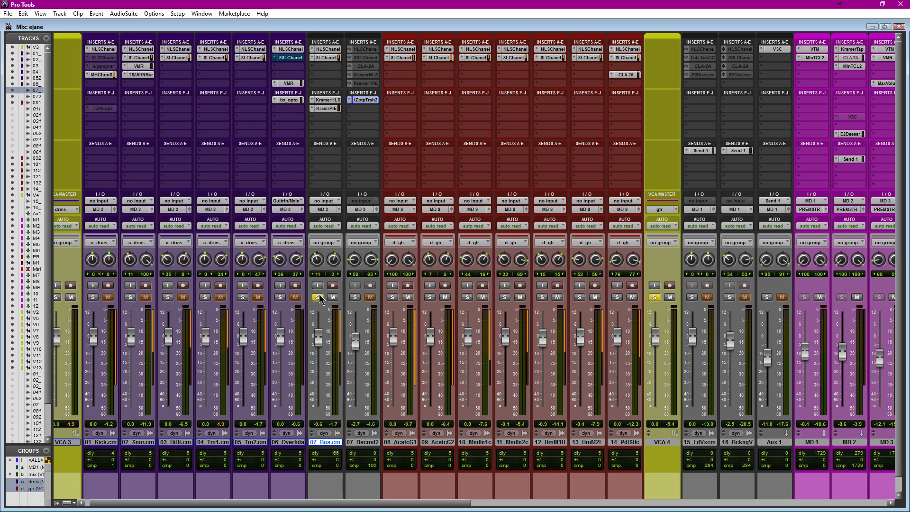
{"action": "left_click", "coordinate": [654, 298]}
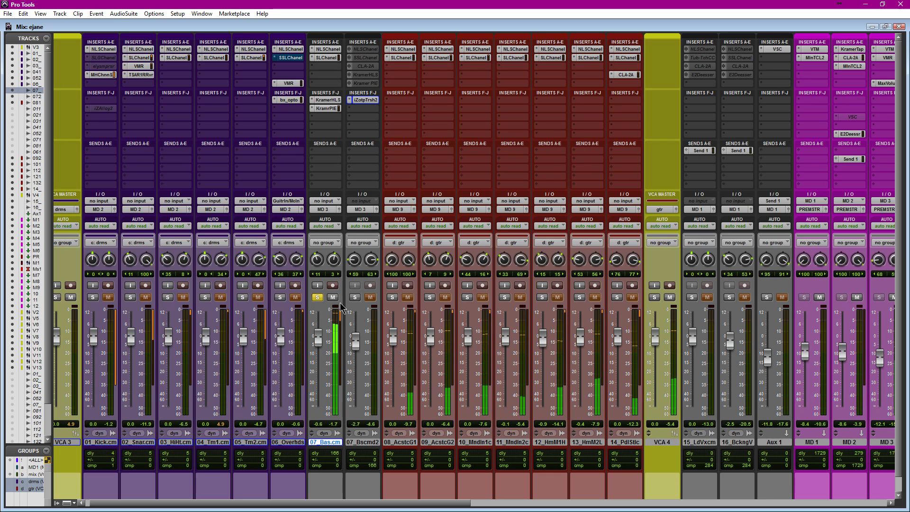
{"action": "left_click", "coordinate": [318, 298]}
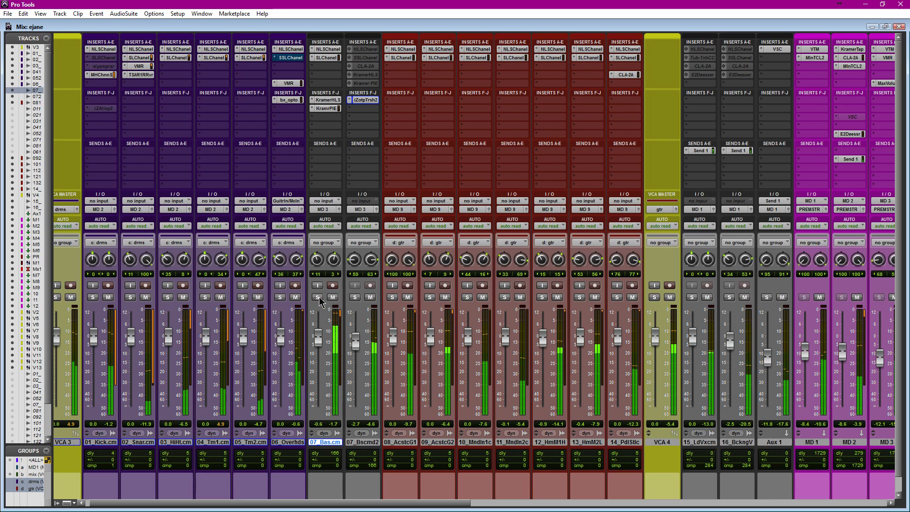
{"action": "left_click", "coordinate": [318, 297]}
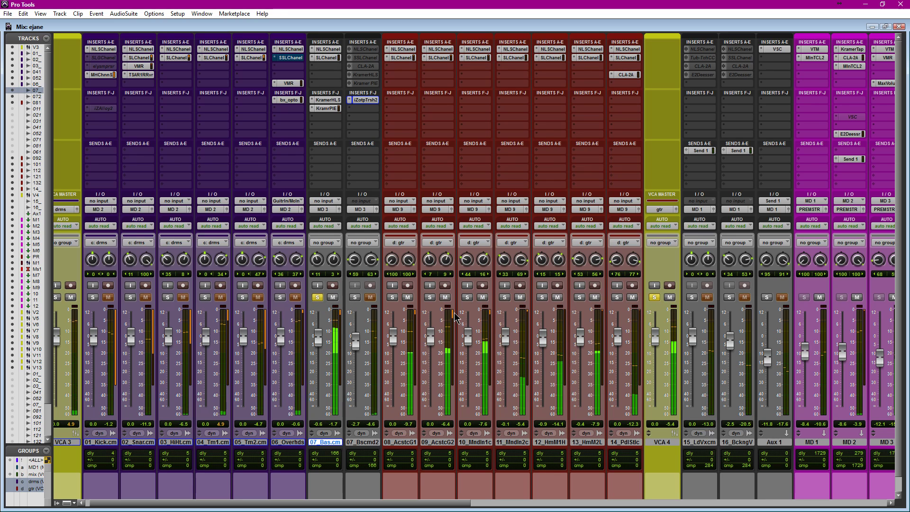
{"action": "left_click", "coordinate": [317, 297]}
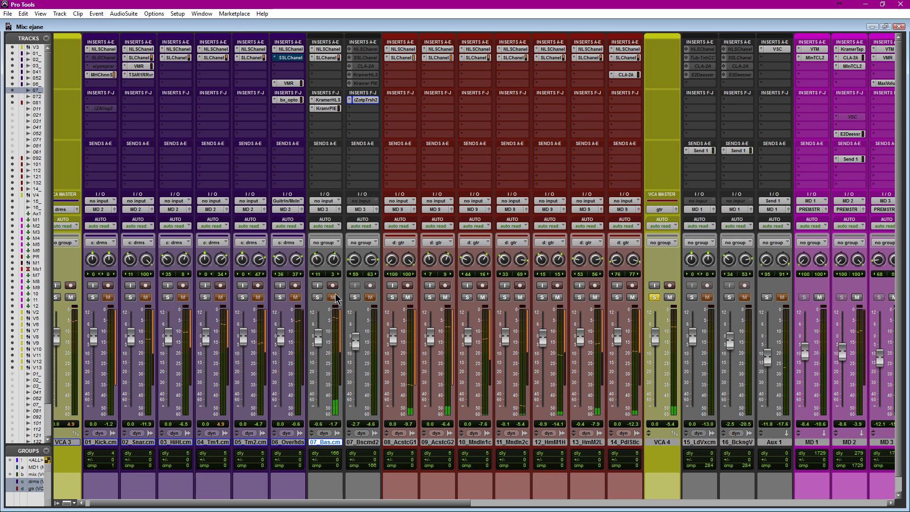
{"action": "left_click", "coordinate": [656, 298]}
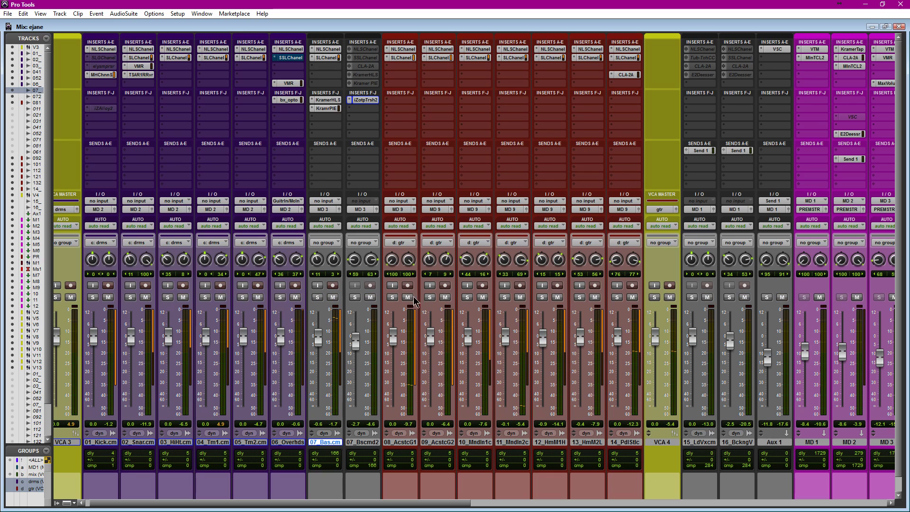
Compare the 07_Bscmd2 bass duplicate with 07_Bas.cm in solo and inspect the duplicate's iZotope Trash 2 filter settings
{"action": "left_click", "coordinate": [355, 297]}
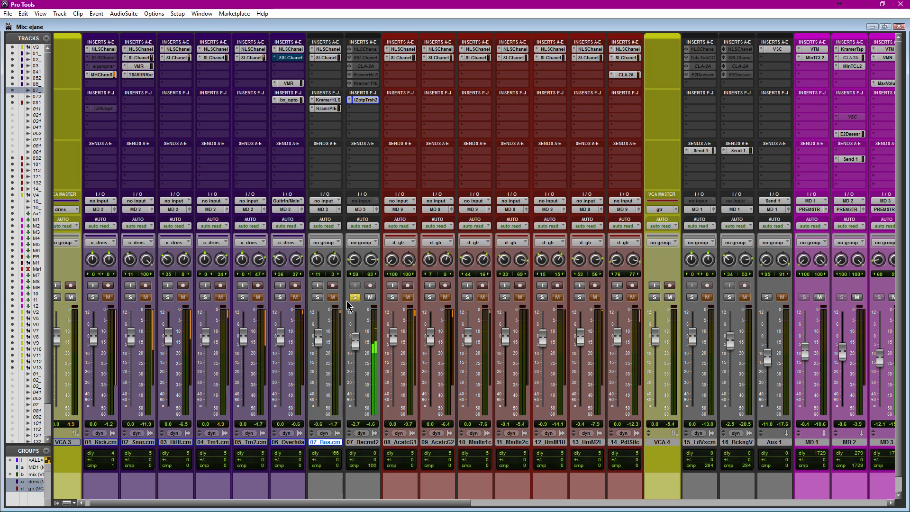
{"action": "left_click", "coordinate": [318, 297]}
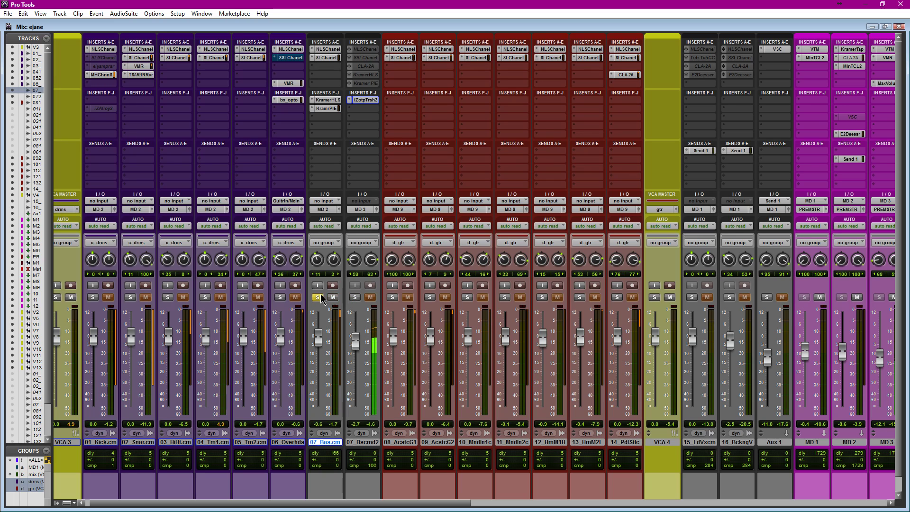
{"action": "left_click", "coordinate": [356, 298]}
{"action": "left_click", "coordinate": [364, 99]}
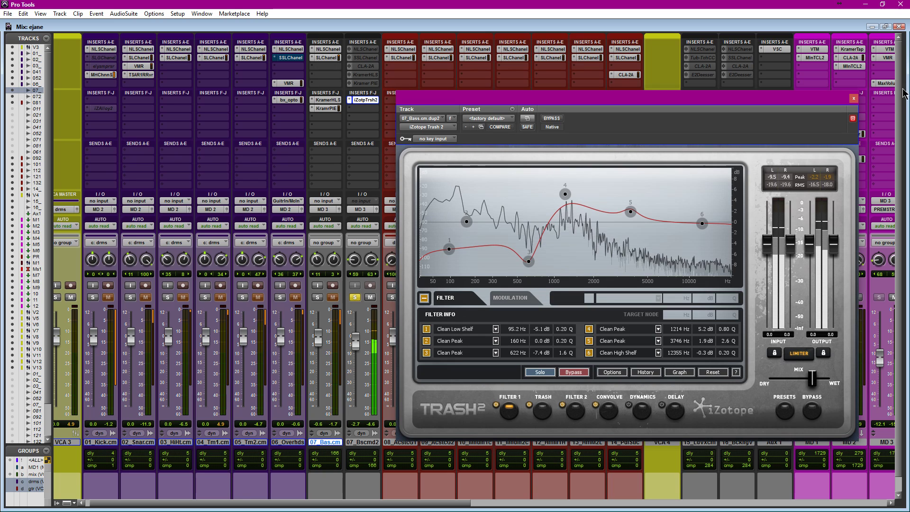
{"action": "left_click", "coordinate": [853, 98]}
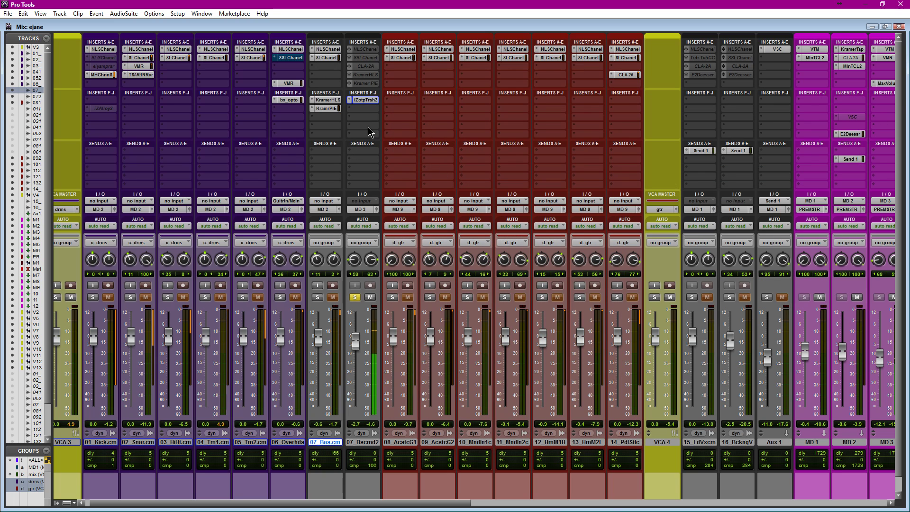
Raise the input of the Virtual Tape Machines plug-in on the MD 3 bus to +3.24 dB
{"action": "left_click_drag", "start_coordinate": [416, 501], "coordinate": [555, 495]}
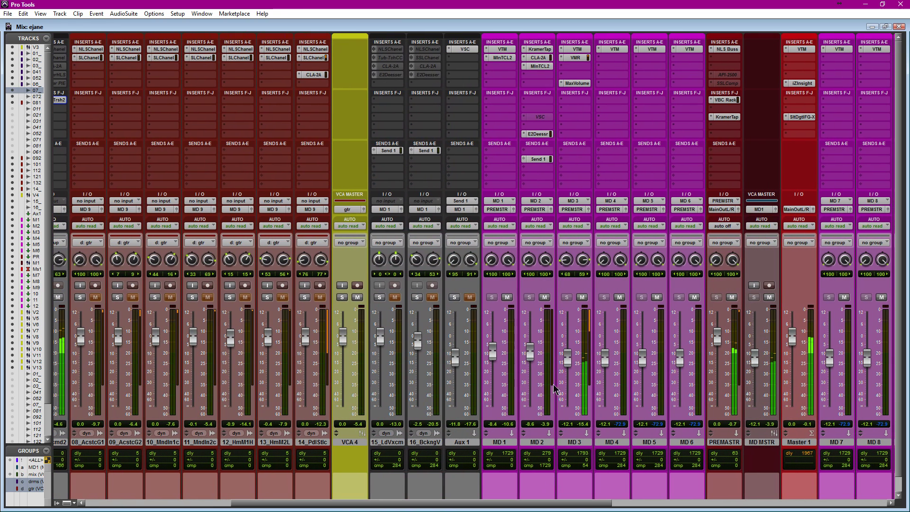
{"action": "left_click", "coordinate": [577, 49]}
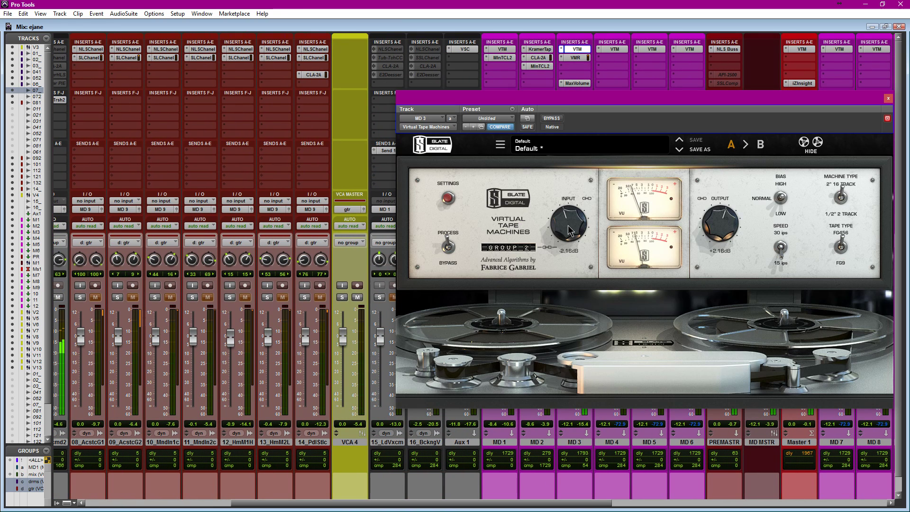
{"action": "scroll", "coordinate": [570, 231], "scroll_direction": "up", "scroll_amount": 5}
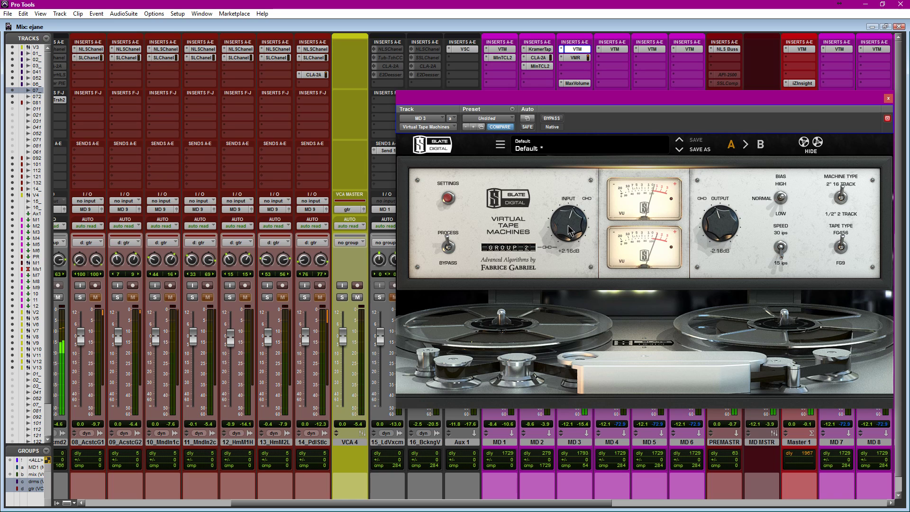
{"action": "scroll", "coordinate": [569, 231], "scroll_direction": "up", "scroll_amount": 1}
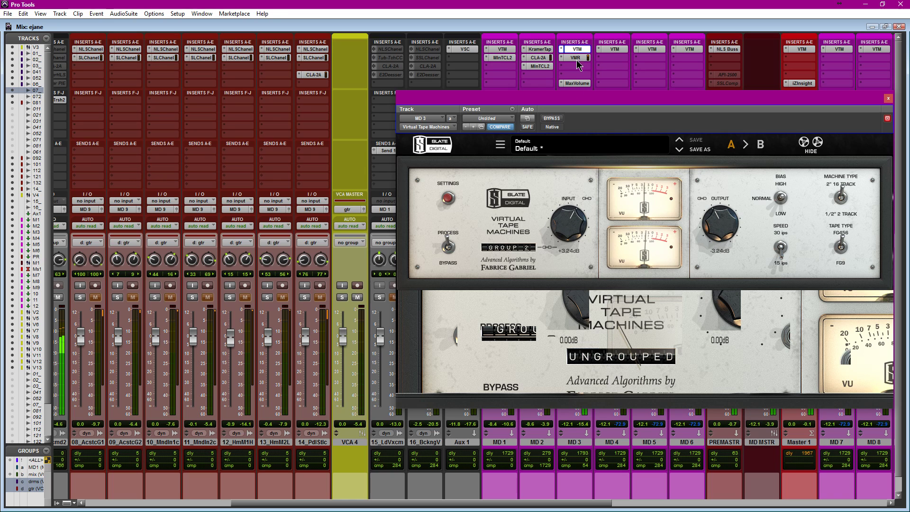
Review the Virtual Mix Rack chain and the MaxxVolume settings on the MD 3 bus
{"action": "left_click", "coordinate": [575, 58]}
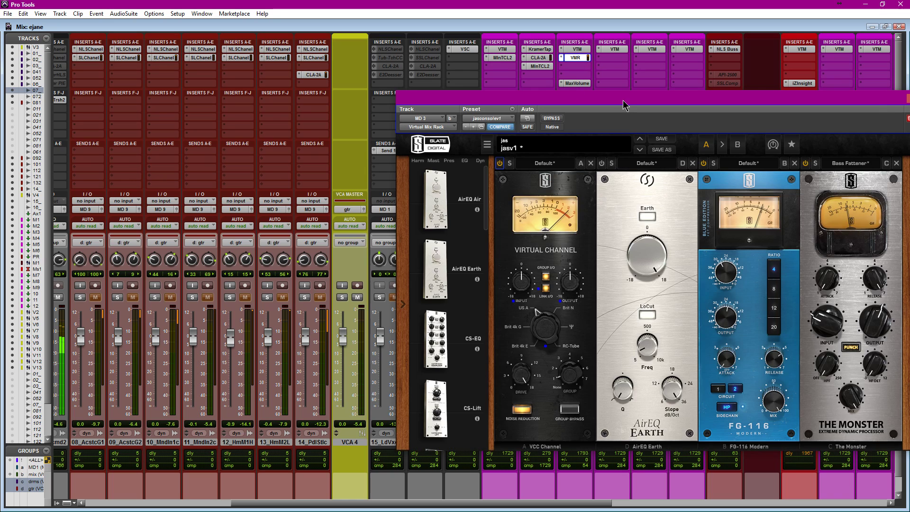
{"action": "left_click_drag", "start_coordinate": [623, 105], "coordinate": [503, 101]}
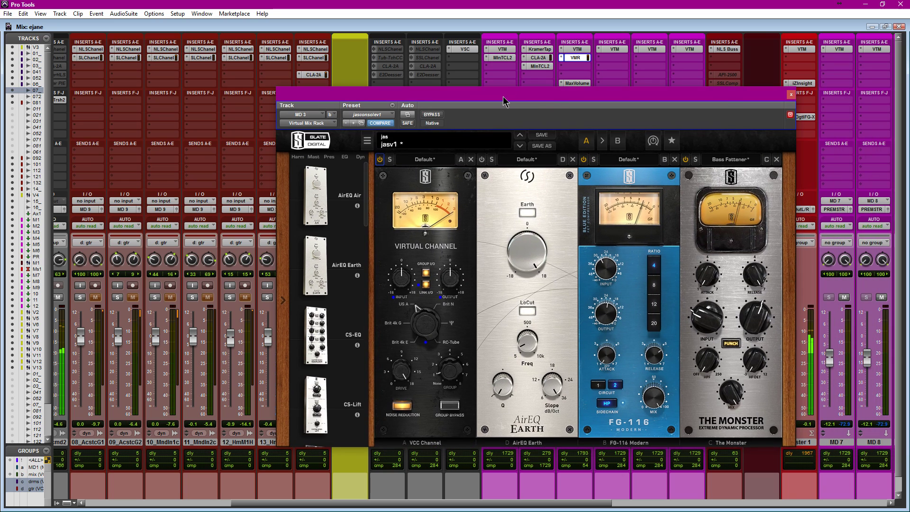
{"action": "left_click", "coordinate": [790, 95]}
{"action": "left_click", "coordinate": [574, 84]}
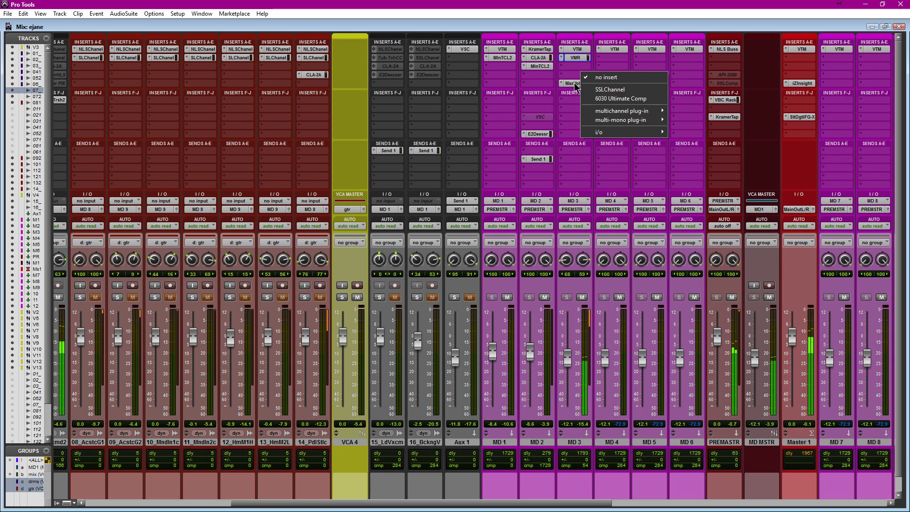
{"action": "left_click", "coordinate": [574, 83]}
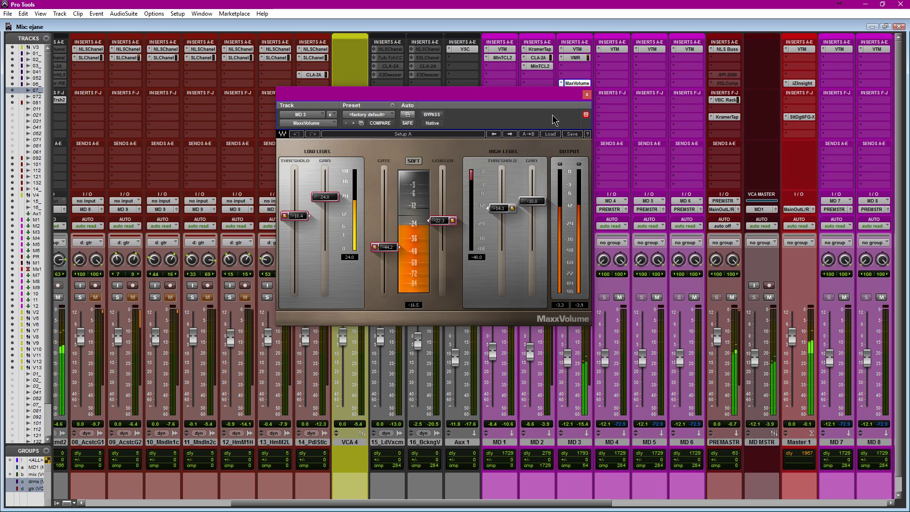
{"action": "left_click", "coordinate": [587, 95]}
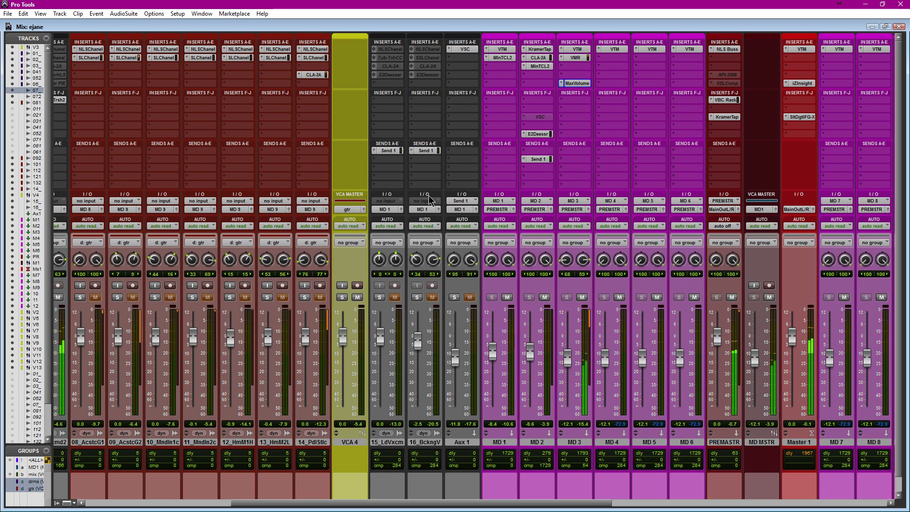
Clear the 07_Bscmd2 solo and briefly audition the guitar group through the VCA 4 master
{"action": "left_click_drag", "start_coordinate": [424, 501], "coordinate": [350, 493]}
{"action": "left_click", "coordinate": [207, 297]}
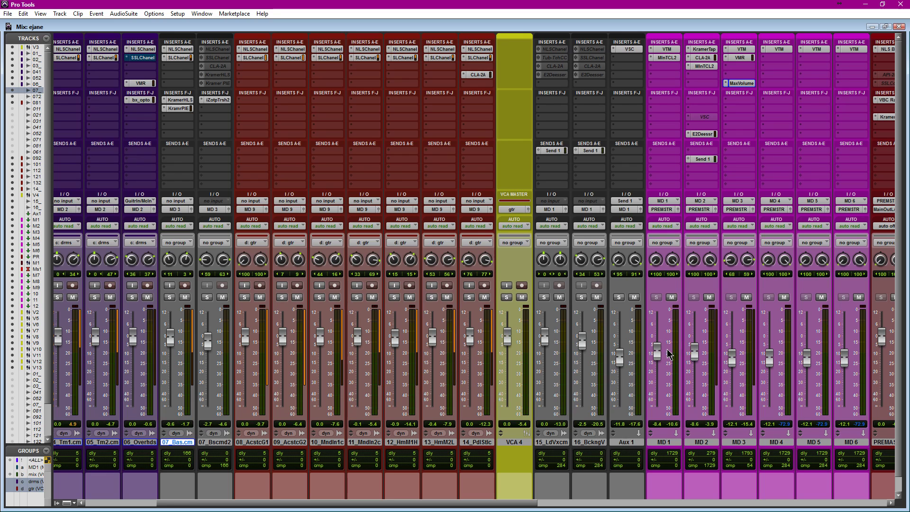
{"action": "left_click", "coordinate": [506, 297]}
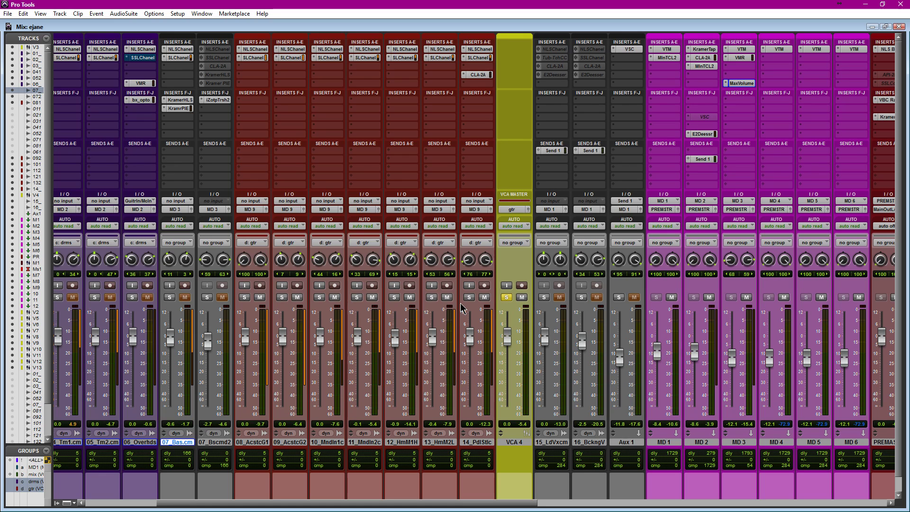
{"action": "left_click", "coordinate": [502, 298]}
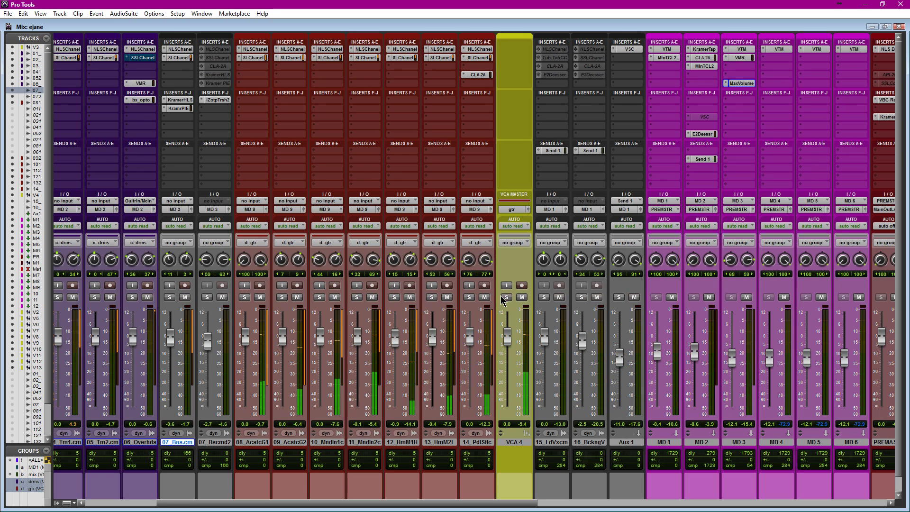
Solo 08_AcstcG1, reset its left and right pans to 0, and start playback
{"action": "left_click", "coordinate": [244, 297]}
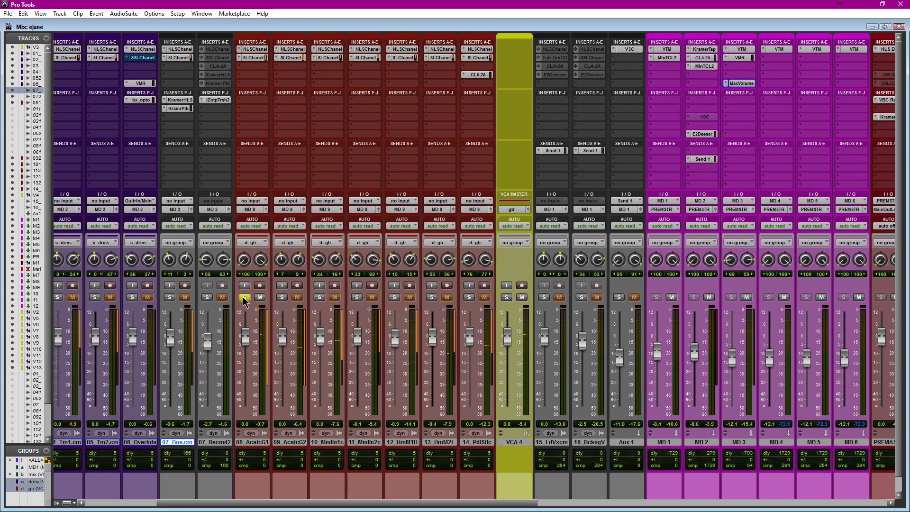
{"action": "left_click", "coordinate": [247, 262], "text": "alt"}
{"action": "key", "text": "space"}
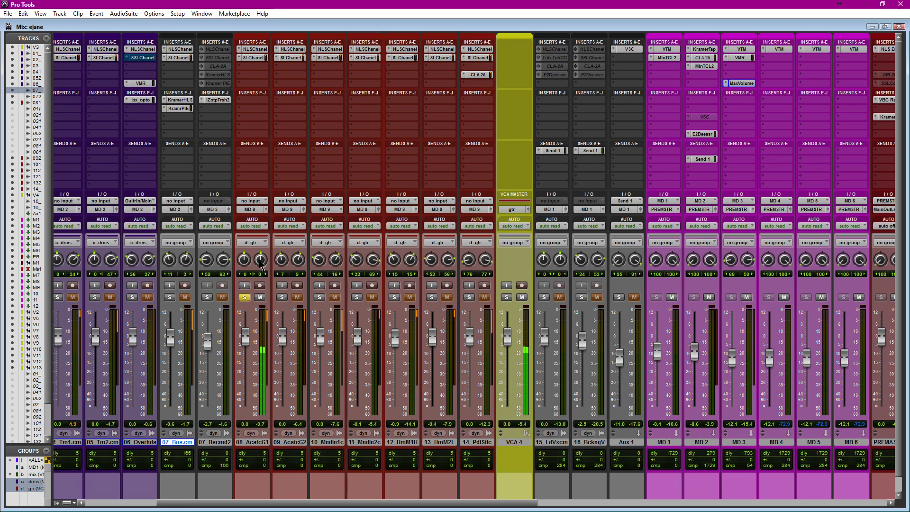
Audition the guitar VCA and the 08_AcstcG1, 09_AcstcG2 and 10_Mndln1c tracks one after another in solo
{"action": "left_click", "coordinate": [507, 298]}
{"action": "left_click", "coordinate": [243, 297]}
{"action": "left_click", "coordinate": [281, 298]}
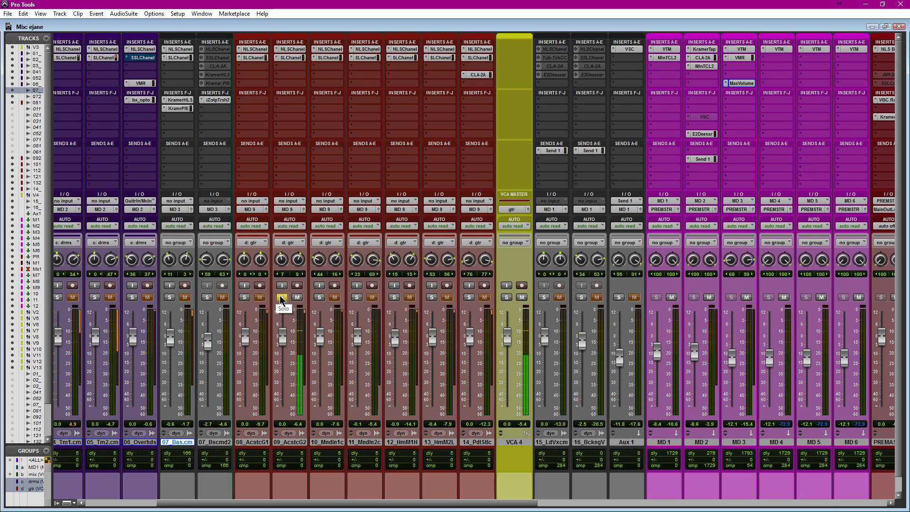
{"action": "left_click", "coordinate": [320, 297]}
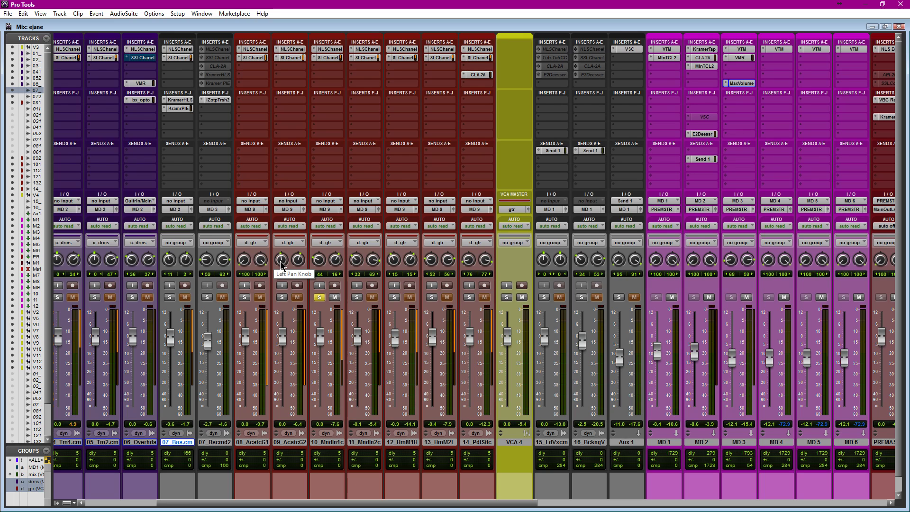
Compare 08_AcstcG1 and 09_AcstcG2 in solo, separately and together, ending with only 08_AcstcG1 soloed
{"action": "left_click", "coordinate": [245, 297]}
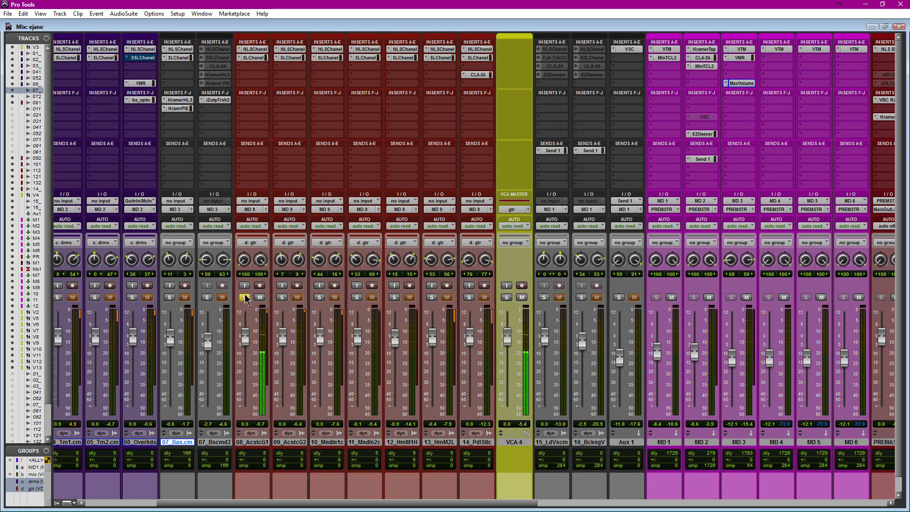
{"action": "left_click", "coordinate": [282, 297]}
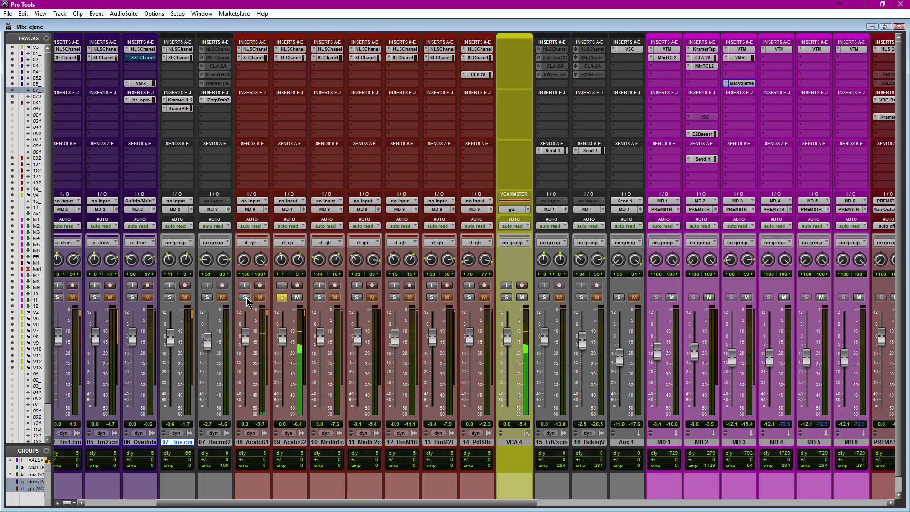
{"action": "left_click", "coordinate": [282, 297]}
{"action": "left_click", "coordinate": [282, 297]}
{"action": "left_click", "coordinate": [244, 297]}
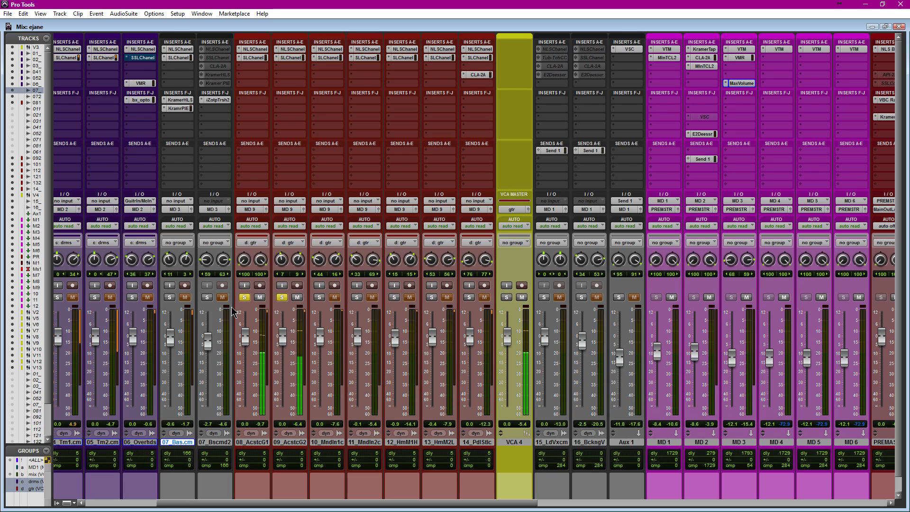
{"action": "left_click", "coordinate": [281, 298]}
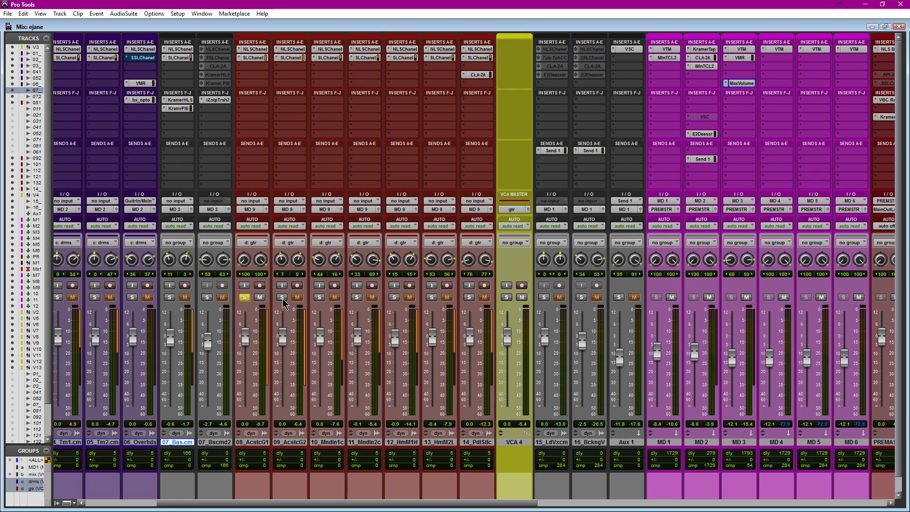
Solo 09_AcstcG2 alongside 08_AcstcG1 and set 08_AcstcG1's left and right pans to 60 and 49
{"action": "left_click", "coordinate": [283, 298]}
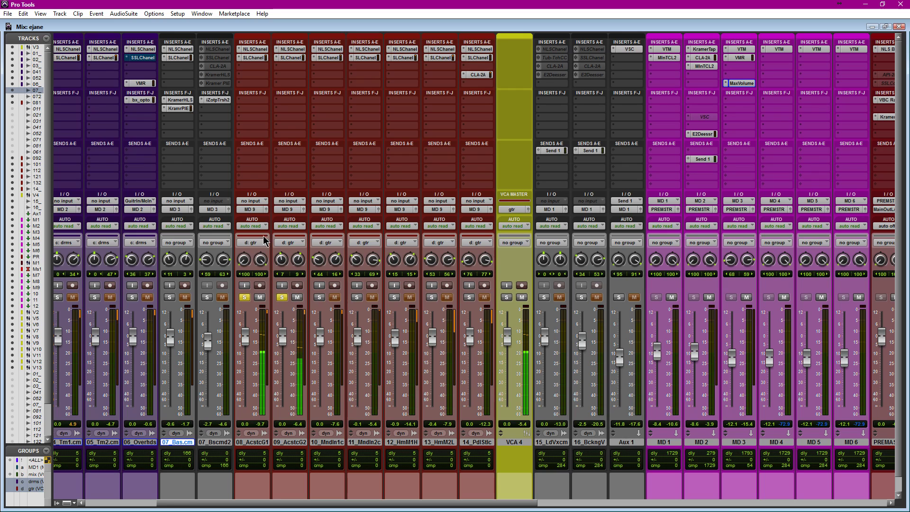
{"action": "mouse_move", "coordinate": [245, 260]}
{"action": "left_mouse_down"}
{"action": "mouse_move", "coordinate": [257, 266]}
{"action": "mouse_move", "coordinate": [260, 258]}
{"action": "mouse_move", "coordinate": [259, 266]}
{"action": "left_mouse_up"}
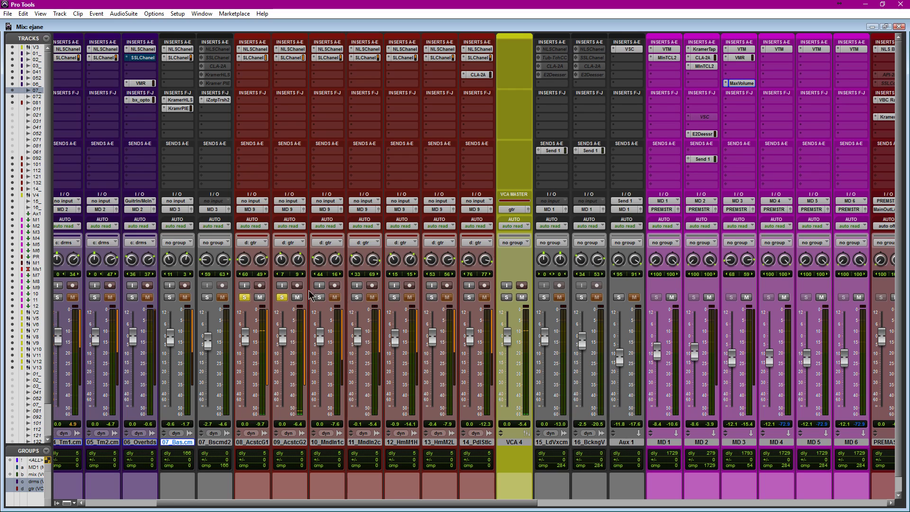
Add 10_Mndln1c and 11_Mndln2c to the solo during playback and reset the mandolins' pans to 0
{"action": "left_click", "coordinate": [319, 297]}
{"action": "key", "text": "space"}
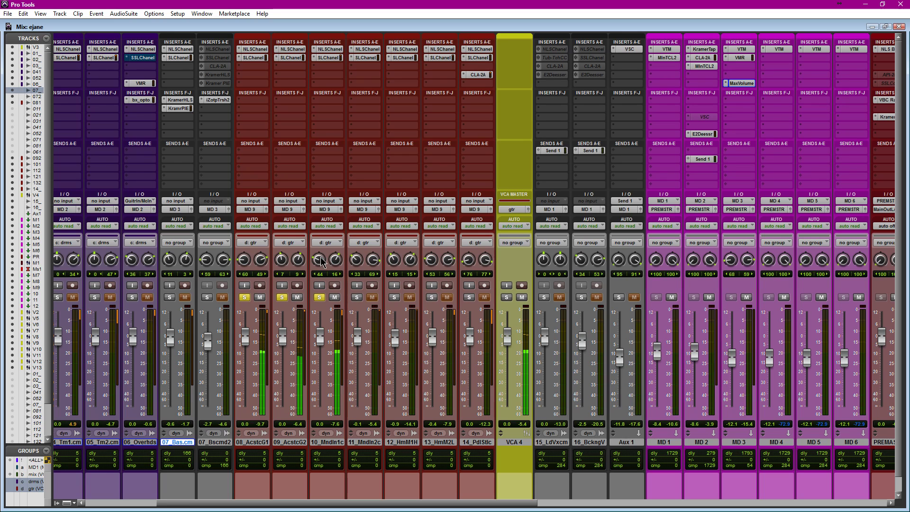
{"action": "left_click", "coordinate": [359, 259], "text": "alt"}
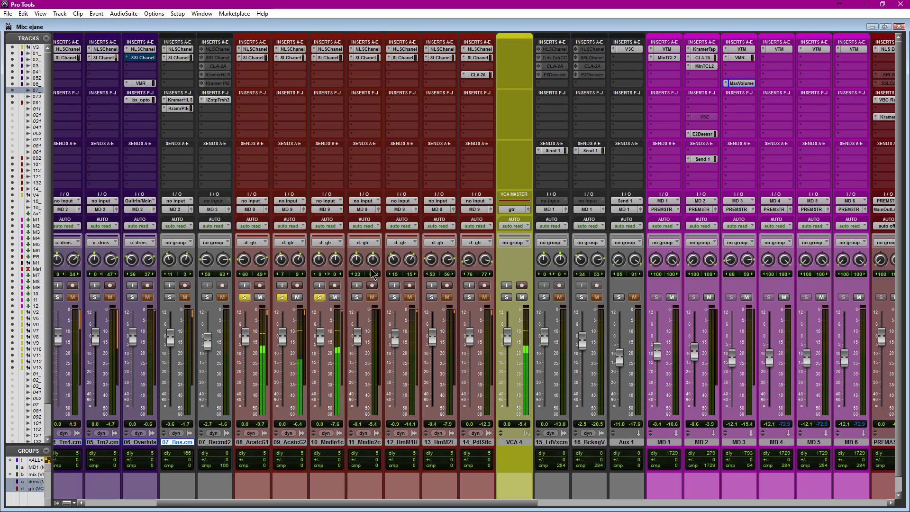
{"action": "left_click", "coordinate": [357, 297]}
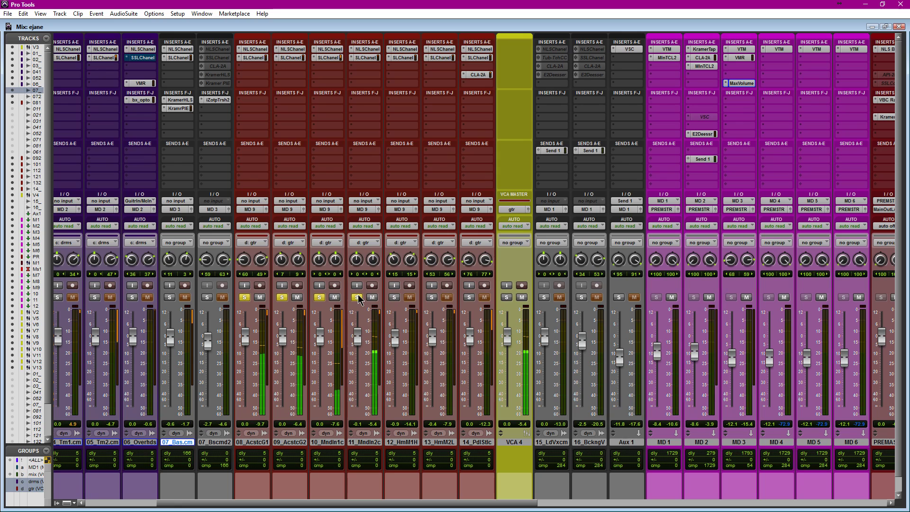
Audition only the mandolins with 10_Mndln1c panned to 100 on both sides, undo the panning and solo both acoustic guitars again
{"action": "left_click", "coordinate": [282, 297]}
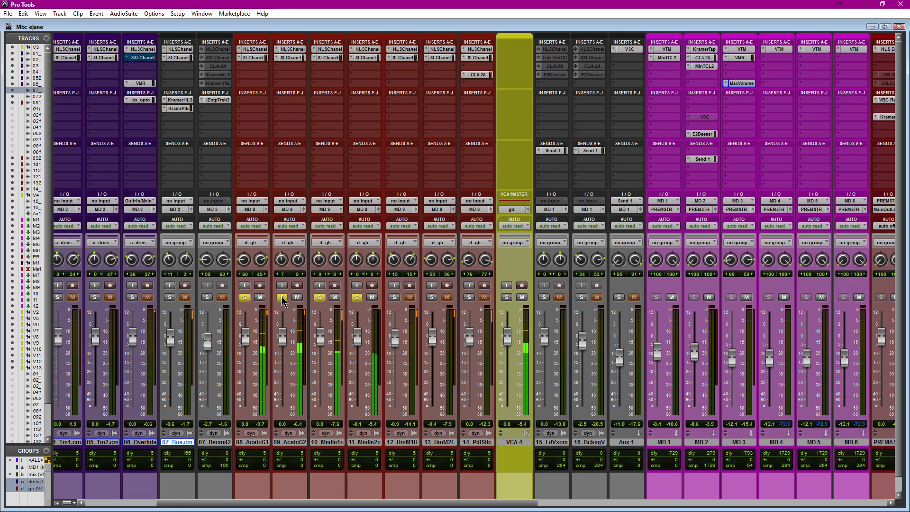
{"action": "left_click", "coordinate": [244, 297]}
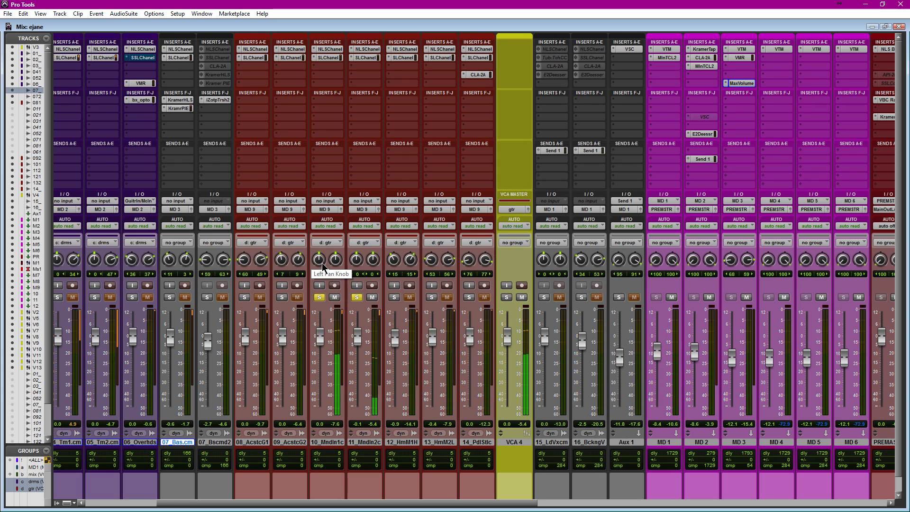
{"action": "left_click_drag", "start_coordinate": [321, 265], "coordinate": [323, 292]}
{"action": "left_click_drag", "start_coordinate": [334, 261], "coordinate": [323, 283]}
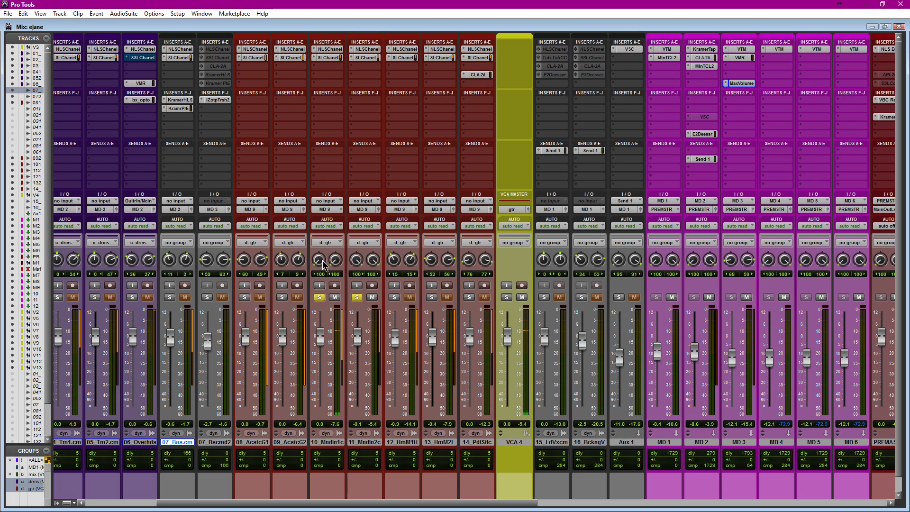
{"action": "key", "text": "ctrl+z"}
{"action": "left_click", "coordinate": [283, 297]}
{"action": "left_click", "coordinate": [245, 298]}
Take 11_Mndln2c out of the solo and set 10_Mndln1c's left and right pans to 53 and 19
{"action": "left_click", "coordinate": [357, 298]}
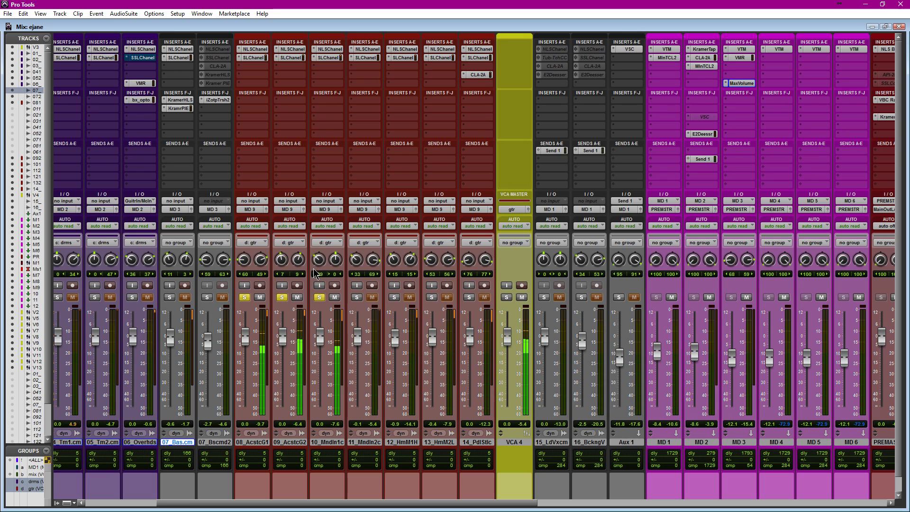
{"action": "left_click_drag", "start_coordinate": [335, 260], "coordinate": [321, 260]}
{"action": "left_click_drag", "start_coordinate": [335, 260], "coordinate": [337, 264]}
Reset 11_Mndln2c's left and right pans to 0 and return the track to the solo
{"action": "left_click", "coordinate": [381, 260], "text": "alt"}
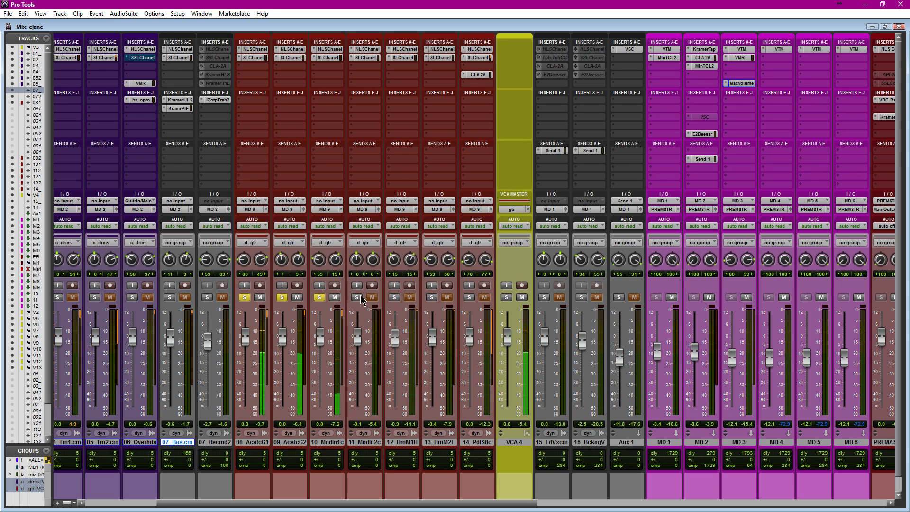
{"action": "left_click", "coordinate": [356, 297]}
{"action": "left_click", "coordinate": [356, 261], "text": "alt"}
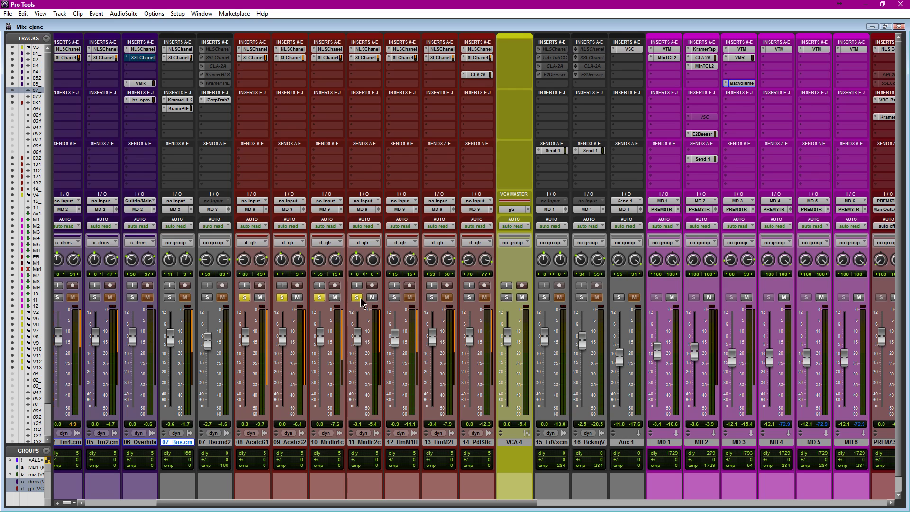
Audition 09_AcstcG2 with 11_Mndln2c, bringing 08_AcstcG1 and 10_Mndln1c back into the solo one by one
{"action": "left_click", "coordinate": [281, 296], "text": "ctrl"}
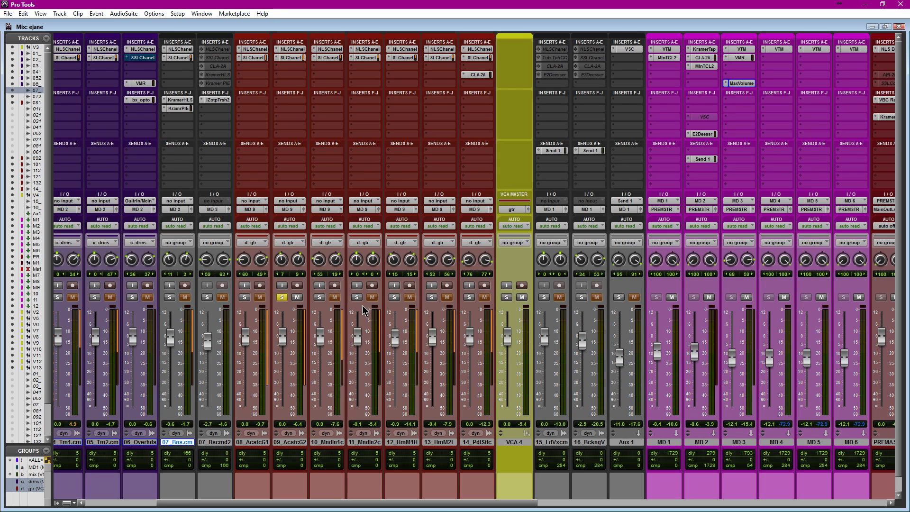
{"action": "left_click", "coordinate": [356, 297]}
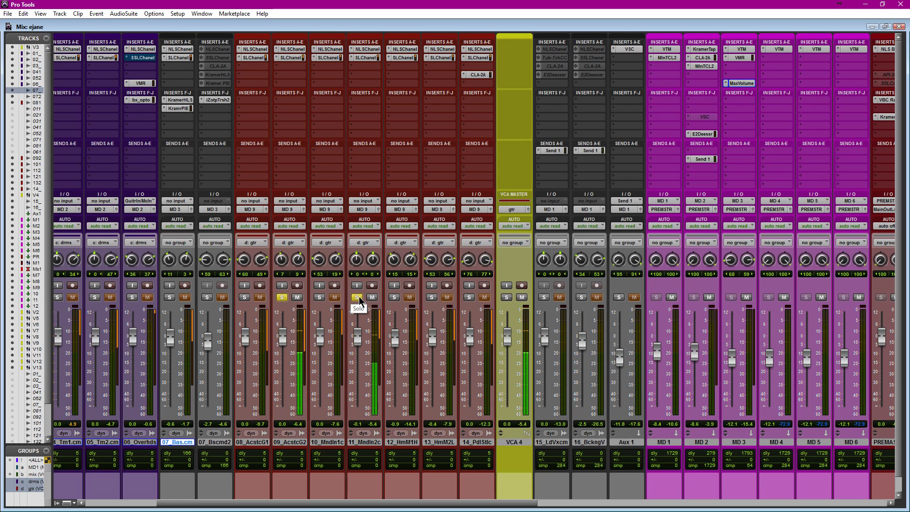
{"action": "left_click", "coordinate": [244, 297]}
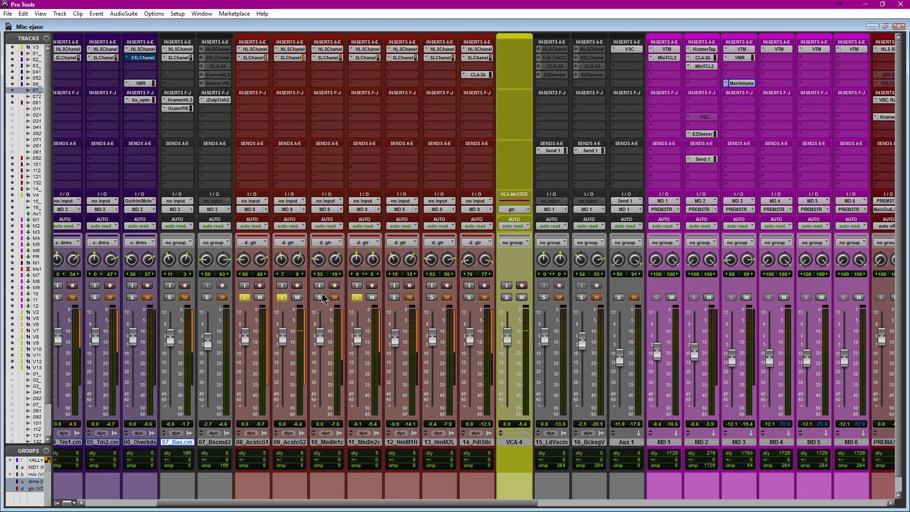
{"action": "left_click", "coordinate": [319, 297]}
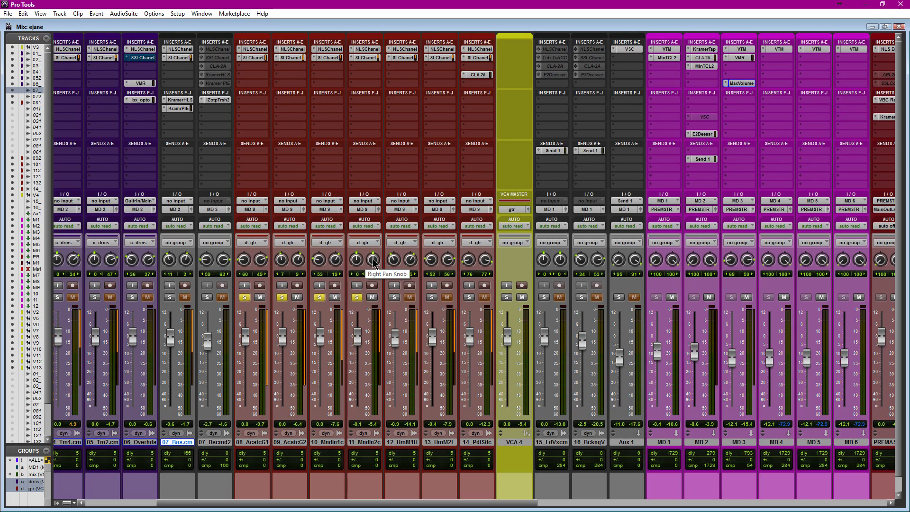
Set 11_Mndln2c's left pan to 17 and its right pan to 71
{"action": "left_click_drag", "start_coordinate": [373, 264], "coordinate": [351, 265]}
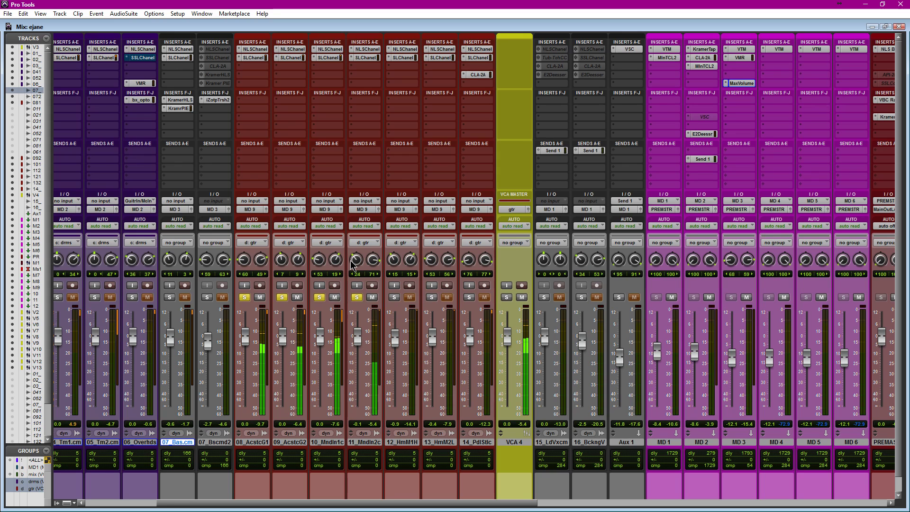
{"action": "left_click_drag", "start_coordinate": [351, 262], "coordinate": [354, 264]}
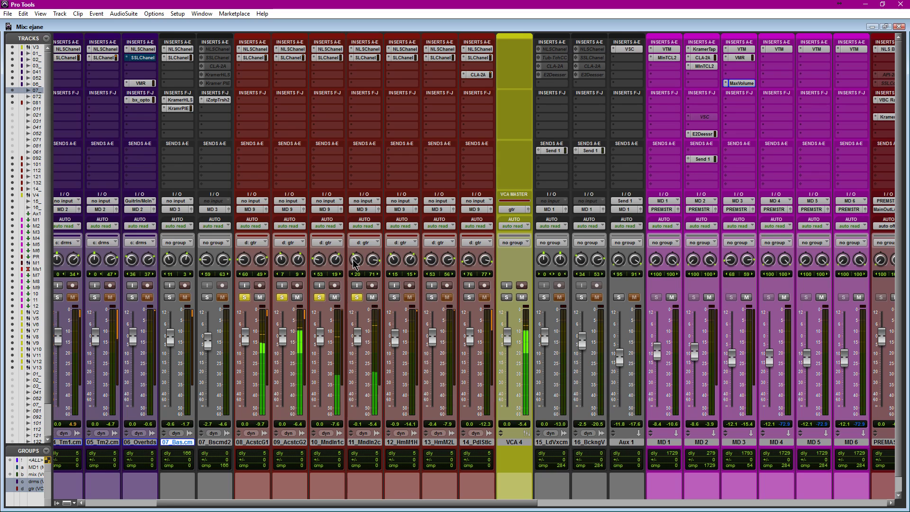
Audition 12_HmM1H together with the soloed guitars and mandolins, and make the track inactive
{"action": "left_click", "coordinate": [393, 298]}
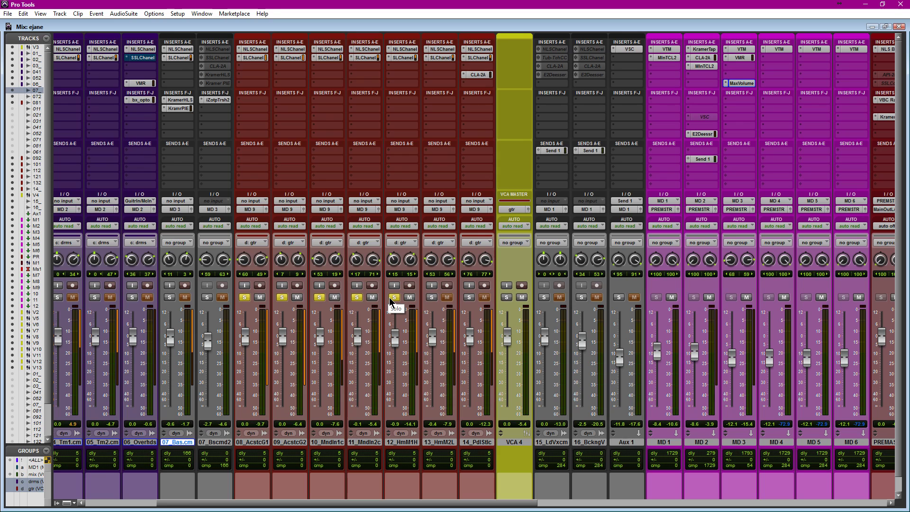
{"action": "key", "text": "space"}
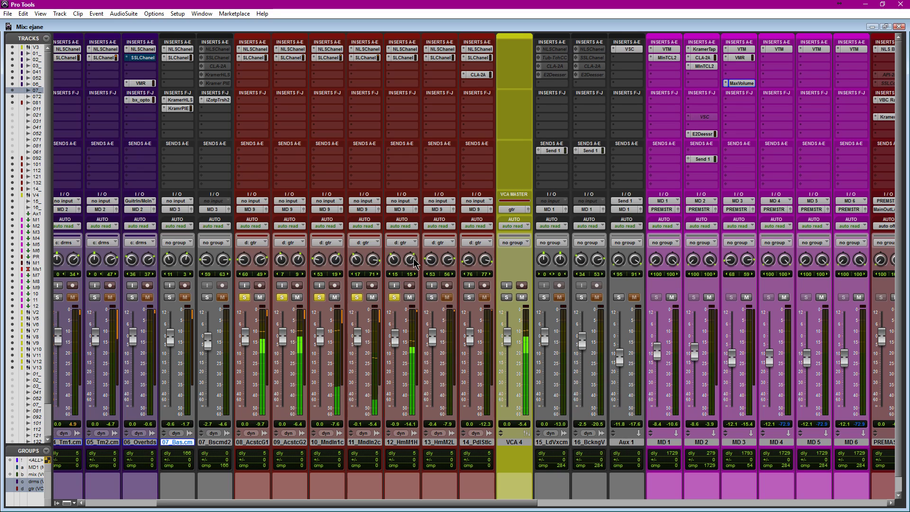
{"action": "right_click", "coordinate": [401, 443]}
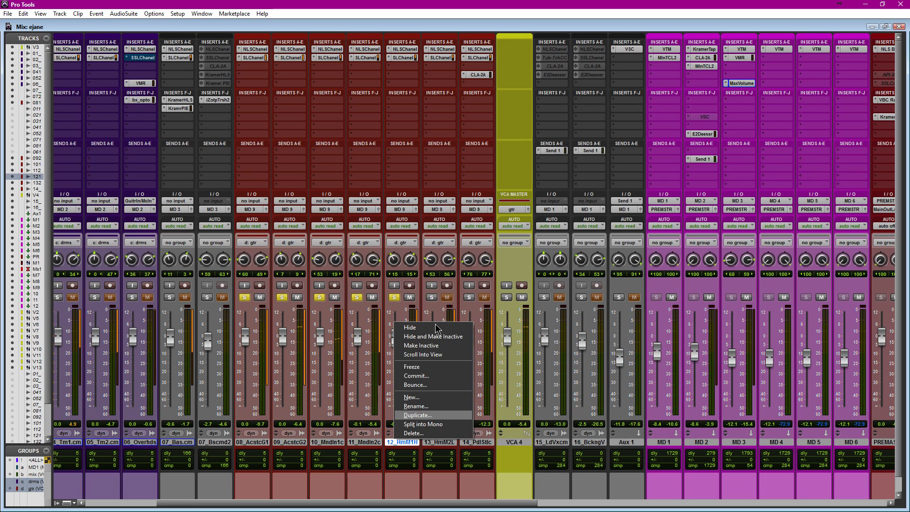
{"action": "left_click", "coordinate": [421, 345]}
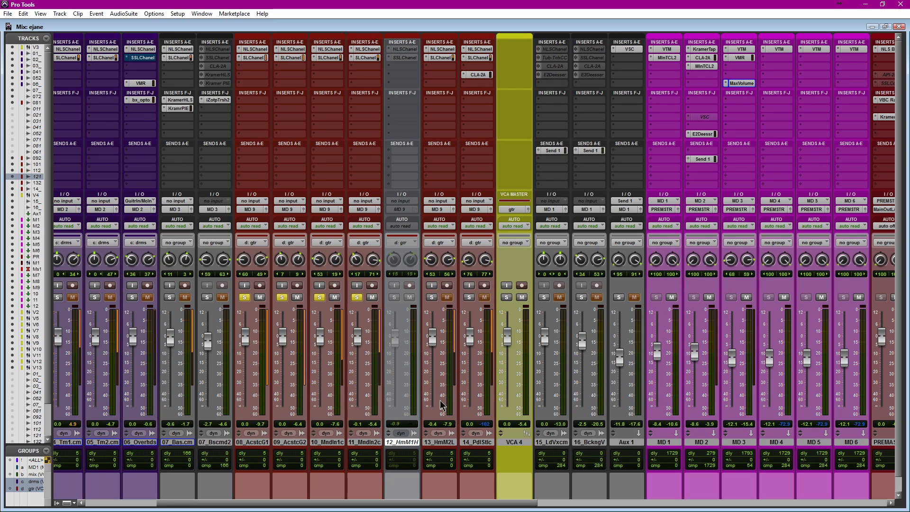
Add 13_HmM2L, 14_PdlStlc and both 07 bass tracks to the solo
{"action": "left_click", "coordinate": [433, 297]}
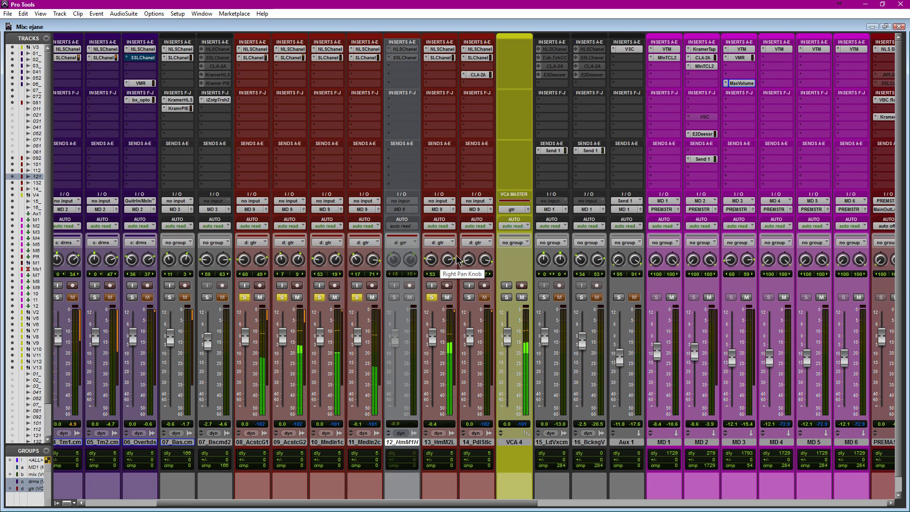
{"action": "left_click", "coordinate": [469, 297]}
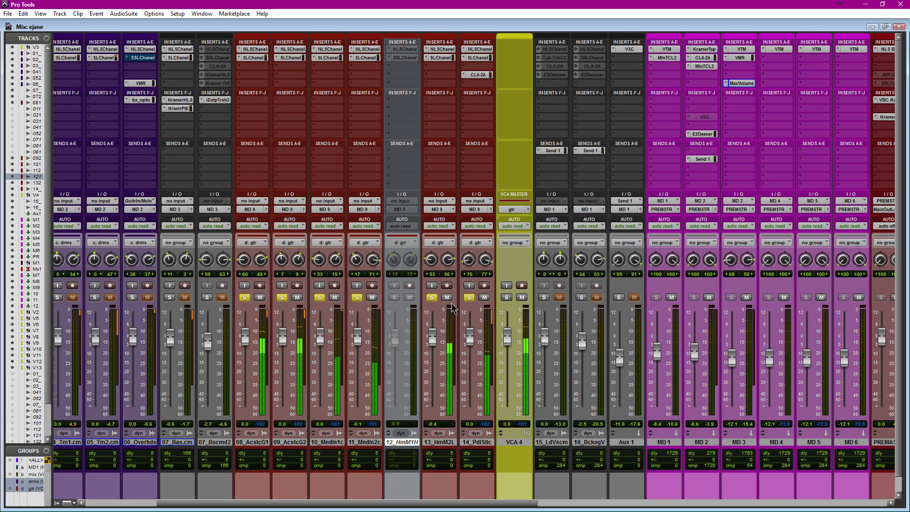
{"action": "left_click", "coordinate": [170, 298]}
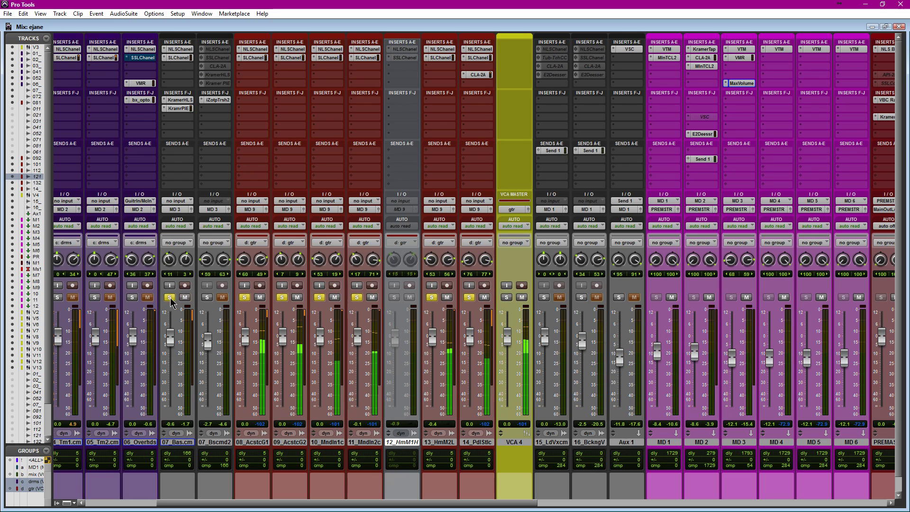
{"action": "left_click", "coordinate": [207, 297]}
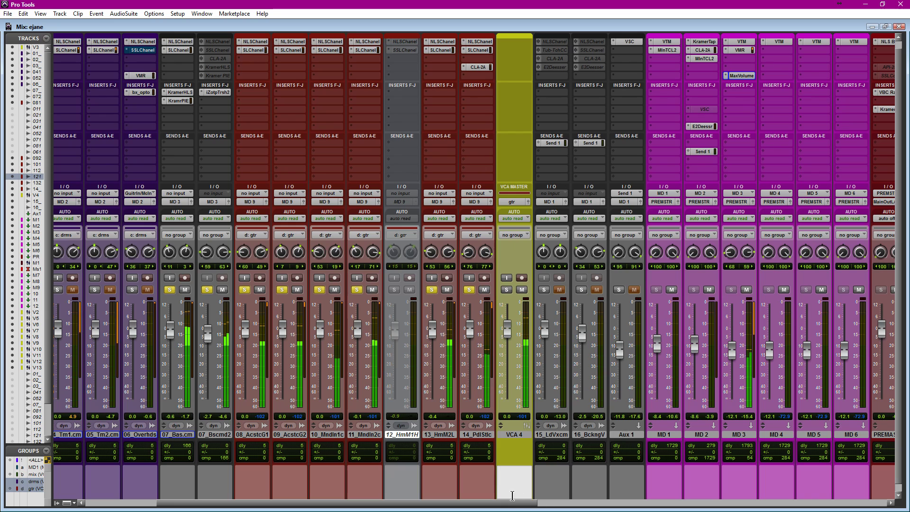
Reorder the bus tracks so that MD 9 sits before MD 5 and MD 3 sits between MD 4 and MD 9
{"action": "left_click_drag", "start_coordinate": [519, 503], "coordinate": [622, 503]}
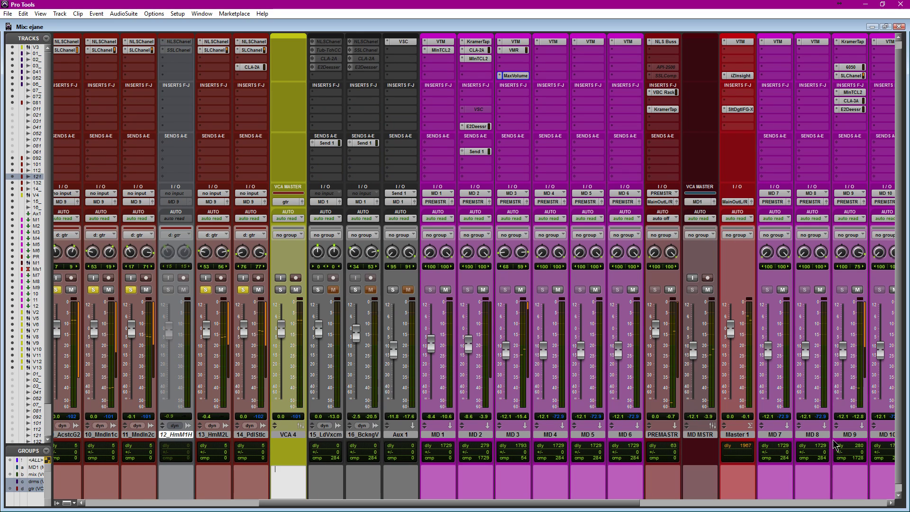
{"action": "left_click", "coordinate": [845, 435]}
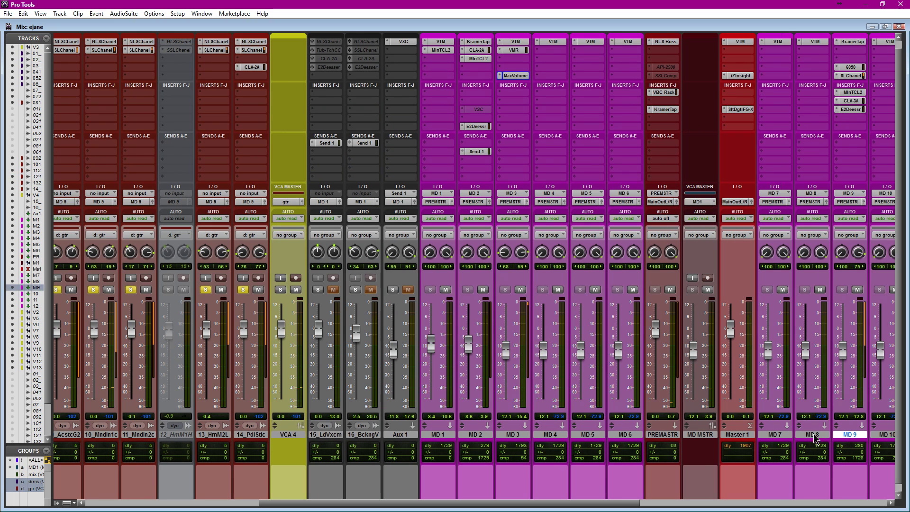
{"action": "left_click_drag", "start_coordinate": [814, 438], "coordinate": [581, 436]}
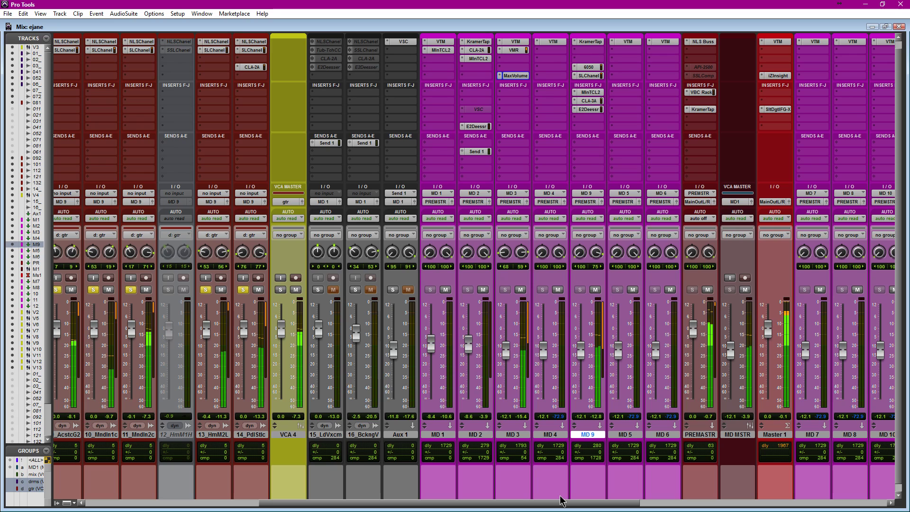
{"action": "left_click_drag", "start_coordinate": [520, 434], "coordinate": [568, 435]}
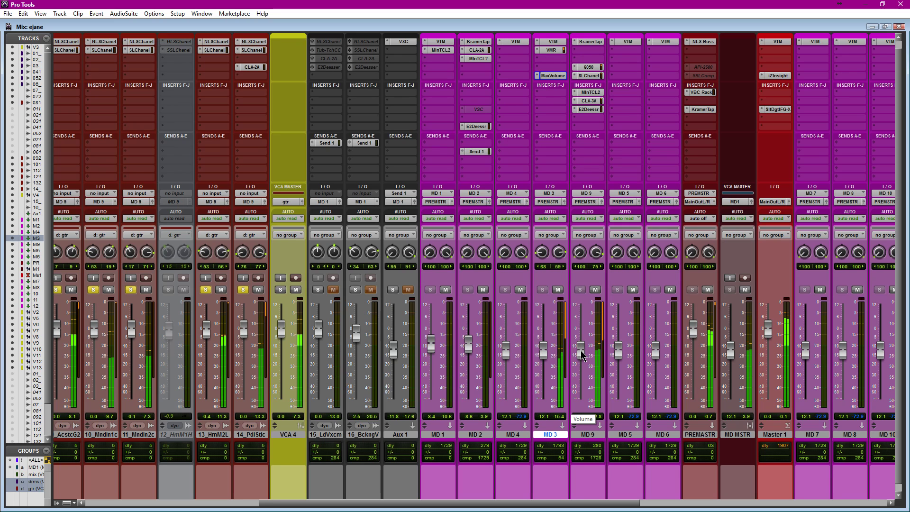
Examine the Kramer Tape and McDSP 6050 Ultimate Channel Strip settings on the MD 9 bus
{"action": "scroll", "coordinate": [608, 87], "scroll_direction": "up", "scroll_amount": 1}
{"action": "left_click", "coordinate": [591, 50]}
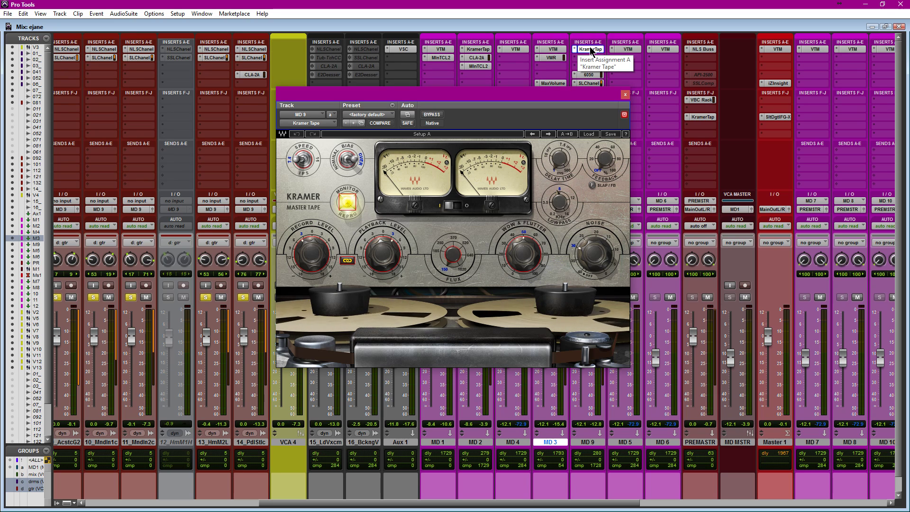
{"action": "left_click", "coordinate": [567, 95]}
{"action": "left_click", "coordinate": [588, 75]}
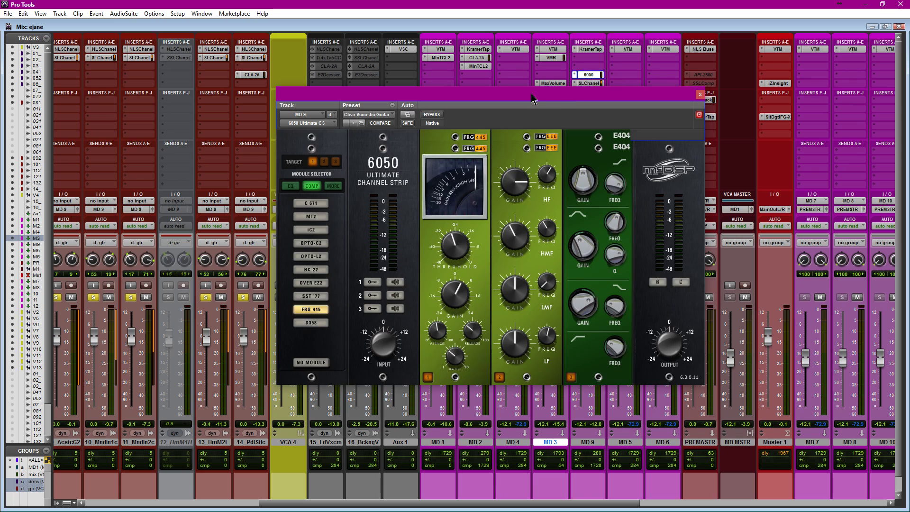
{"action": "left_click_drag", "start_coordinate": [531, 93], "coordinate": [356, 141]}
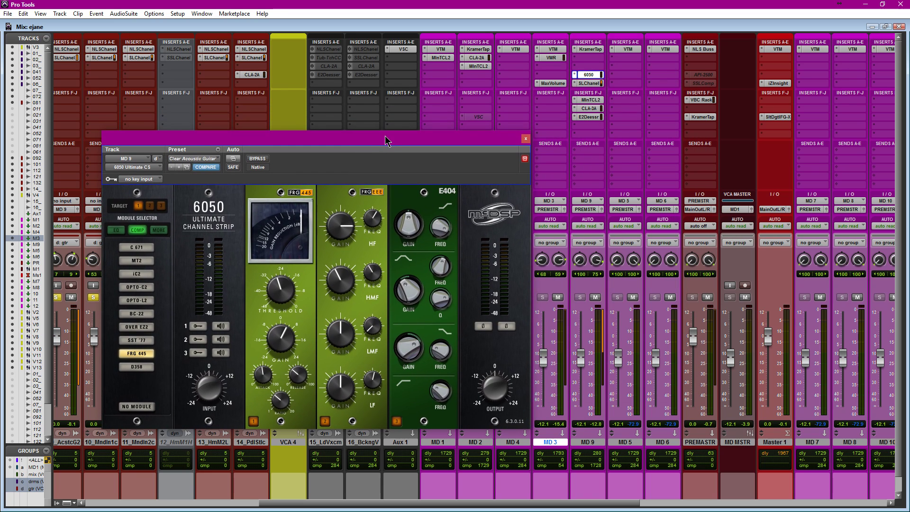
Review MD 9's remaining inserts: SSLChannel, Millennia TCL-2, CLA-3A and Eiosis E2Deesser
{"action": "left_click", "coordinate": [595, 84]}
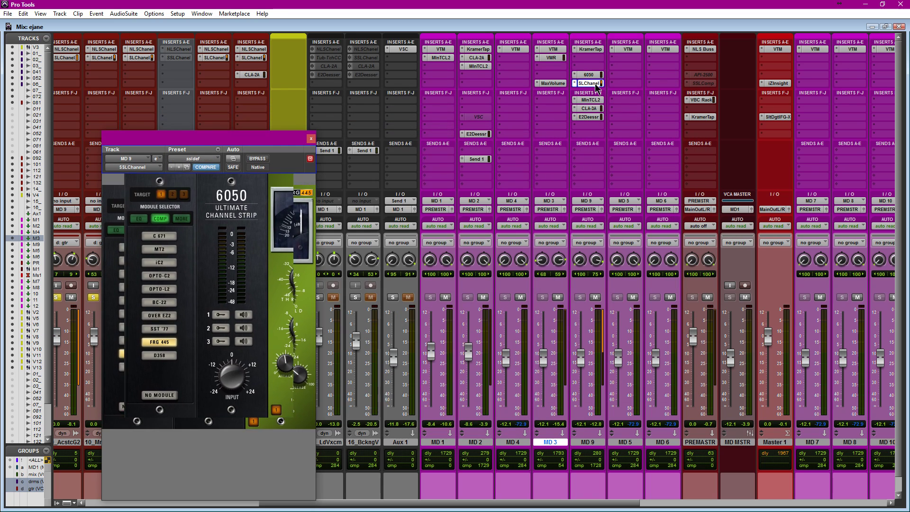
{"action": "left_click", "coordinate": [588, 101]}
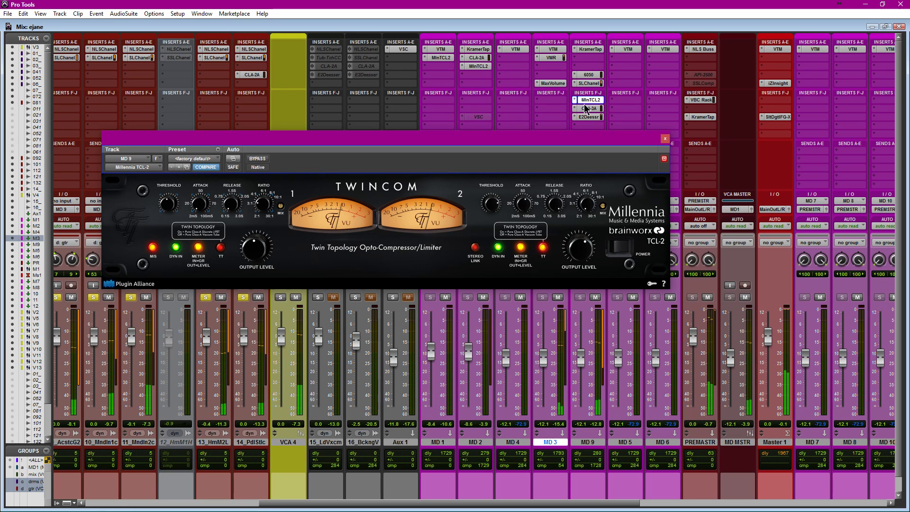
{"action": "left_click", "coordinate": [587, 108]}
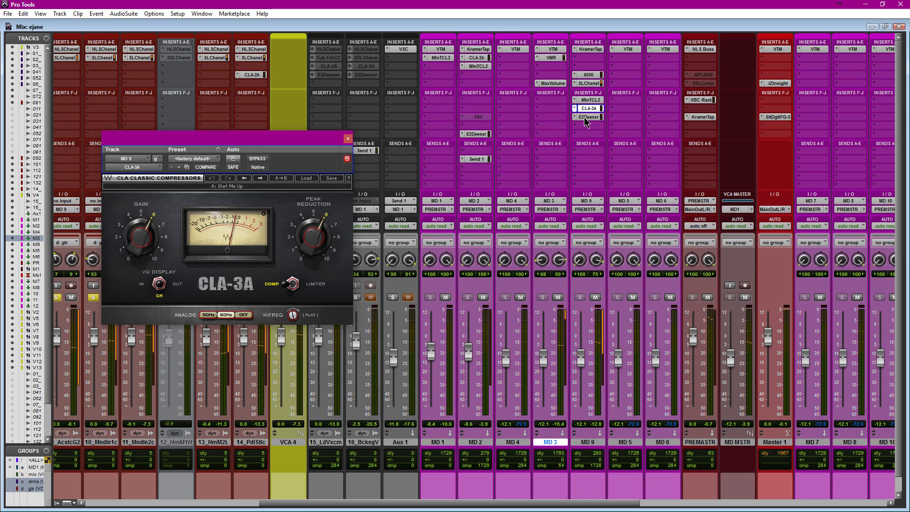
{"action": "left_click", "coordinate": [586, 118]}
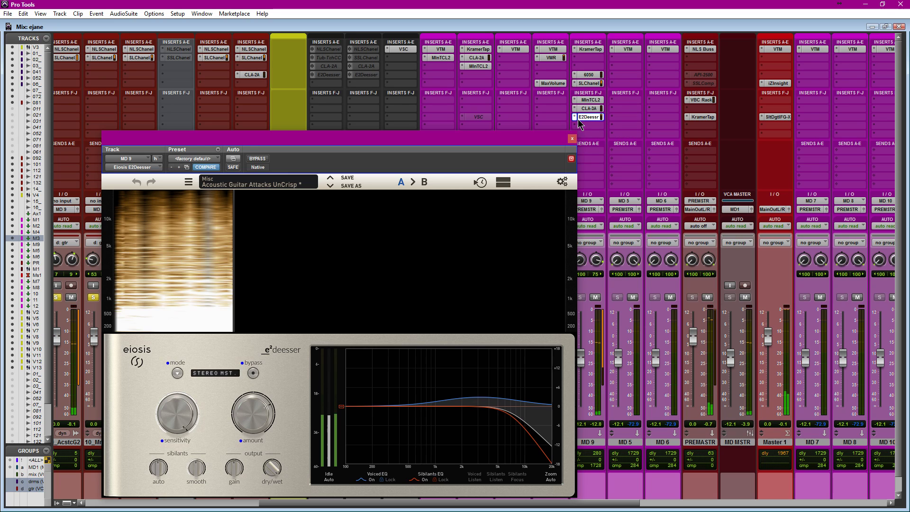
{"action": "left_click", "coordinate": [572, 138]}
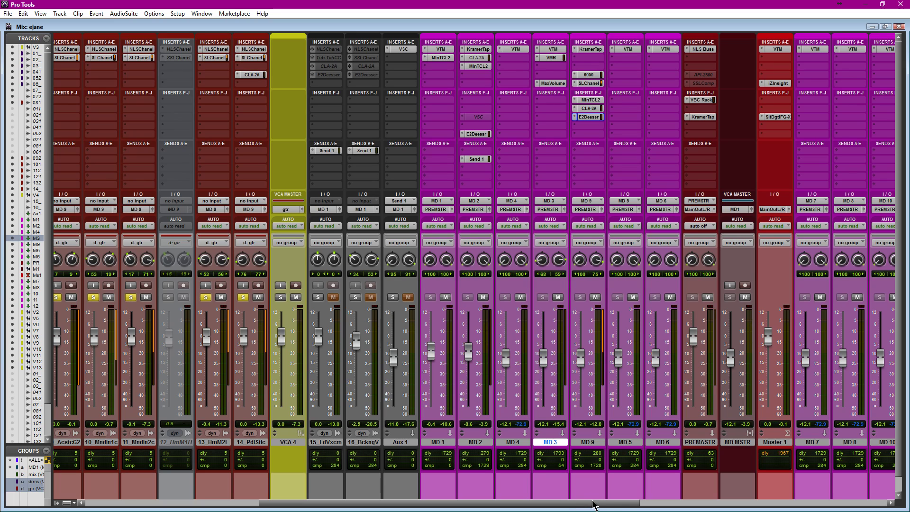
Solo 15_LdVxcm, 16_BckngV and Aux 1 together, with 16_BckngV panned 100 on its left side and 89 on its right
{"action": "left_click", "coordinate": [320, 298], "text": "ctrl"}
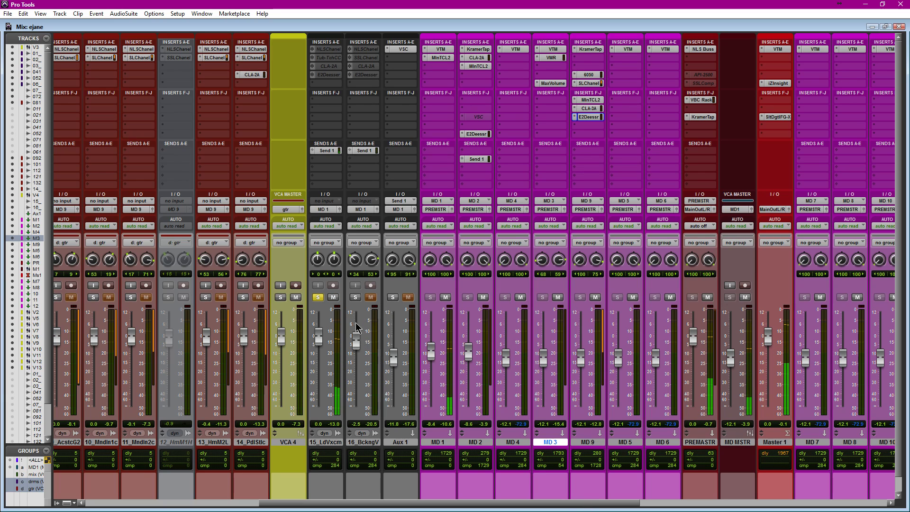
{"action": "left_click", "coordinate": [355, 261], "text": "alt"}
{"action": "left_click", "coordinate": [372, 260], "text": "alt"}
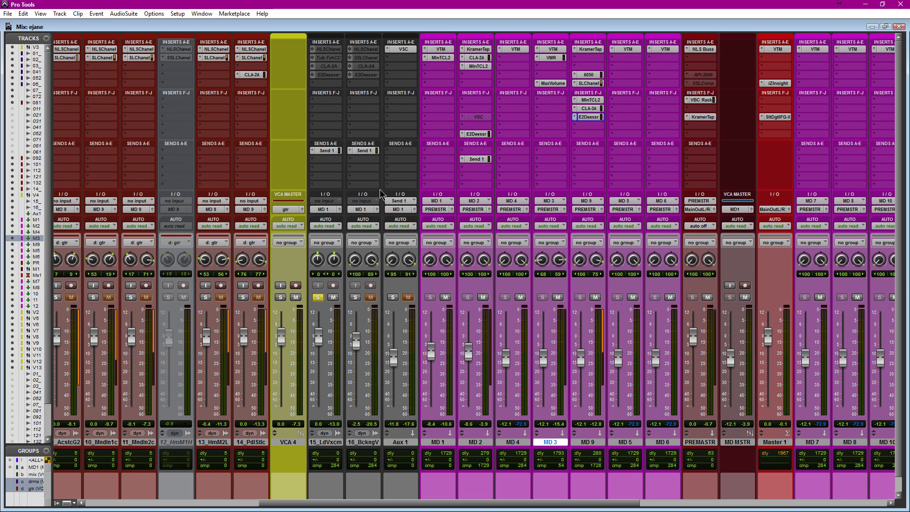
{"action": "left_click", "coordinate": [355, 297]}
{"action": "left_click", "coordinate": [392, 297]}
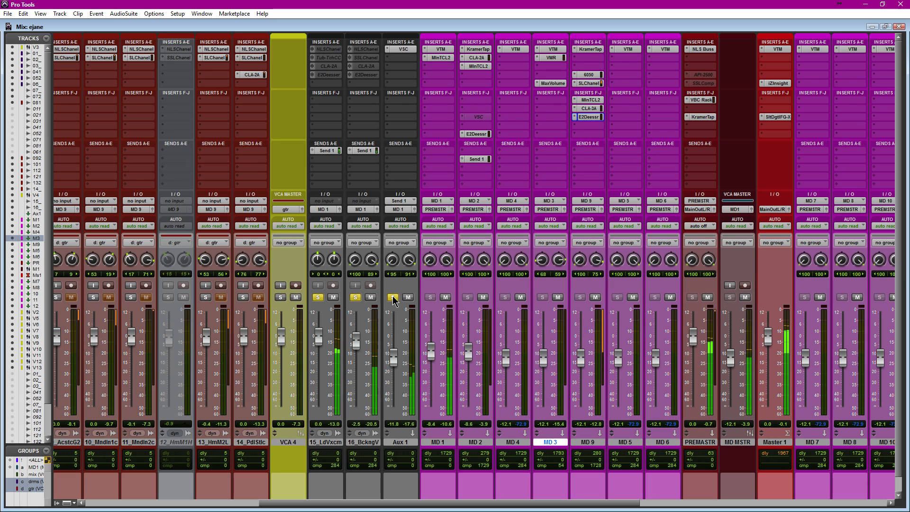
Set 16_BckngV's left pan to 54 and its right pan to 75
{"action": "left_click", "coordinate": [354, 261], "text": "alt"}
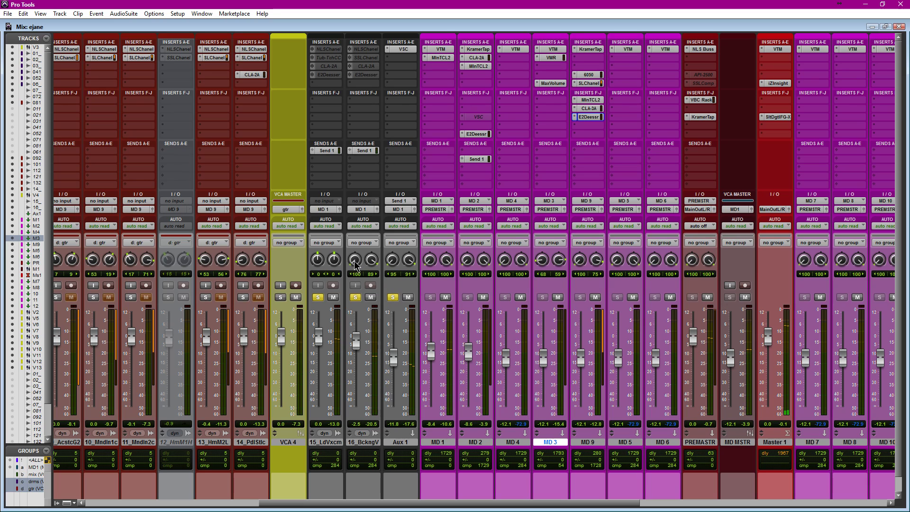
{"action": "left_click", "coordinate": [371, 261], "text": "alt"}
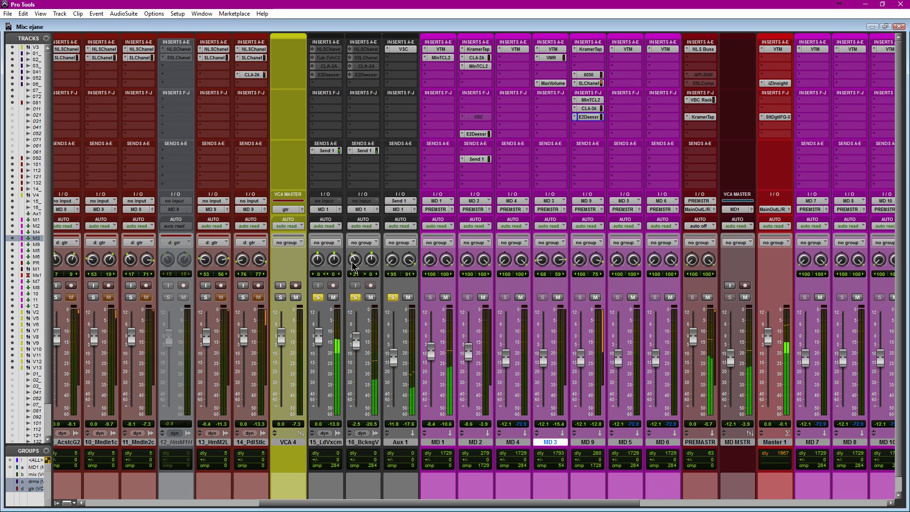
{"action": "mouse_move", "coordinate": [351, 273]}
{"action": "left_mouse_down"}
{"action": "mouse_move", "coordinate": [390, 252]}
{"action": "mouse_move", "coordinate": [358, 264]}
{"action": "left_mouse_up"}
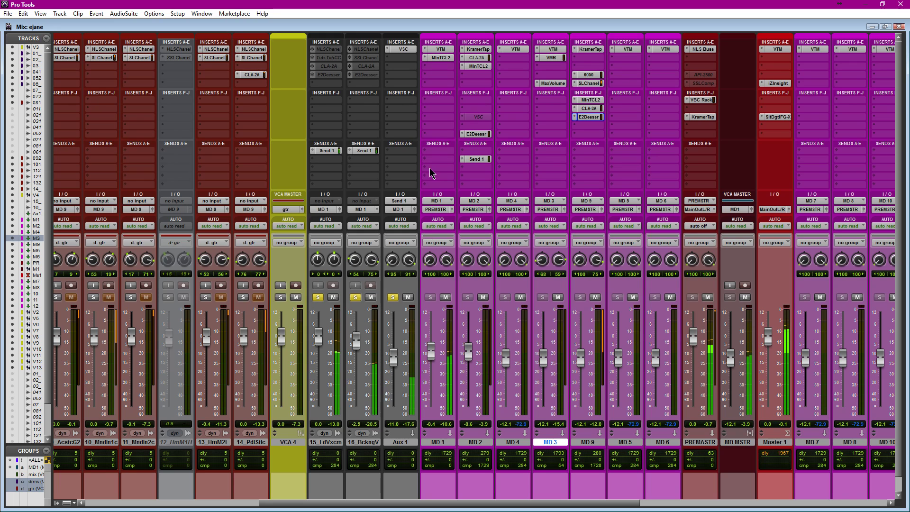
Examine the Millennia TCL-2 on MD 1 while auditioning the mix without the lead vocal and without the backing vocals
{"action": "left_click", "coordinate": [441, 57]}
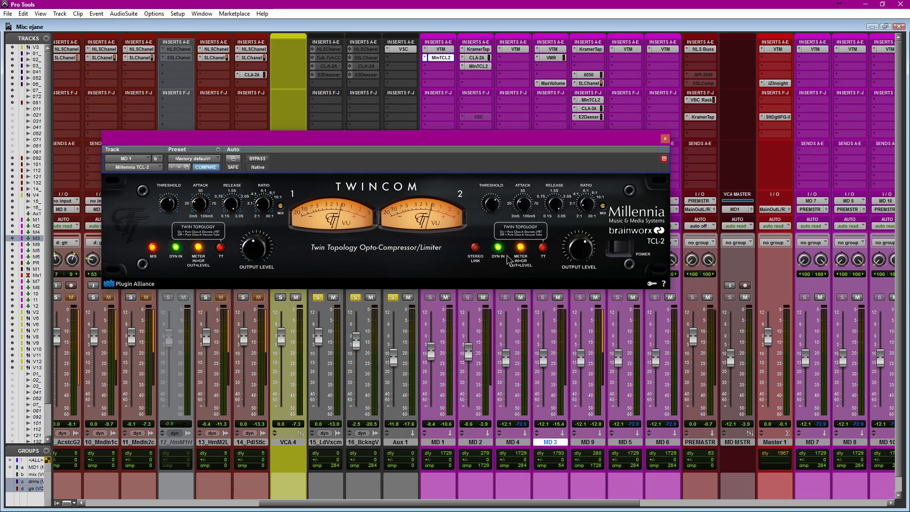
{"action": "left_click", "coordinate": [318, 297]}
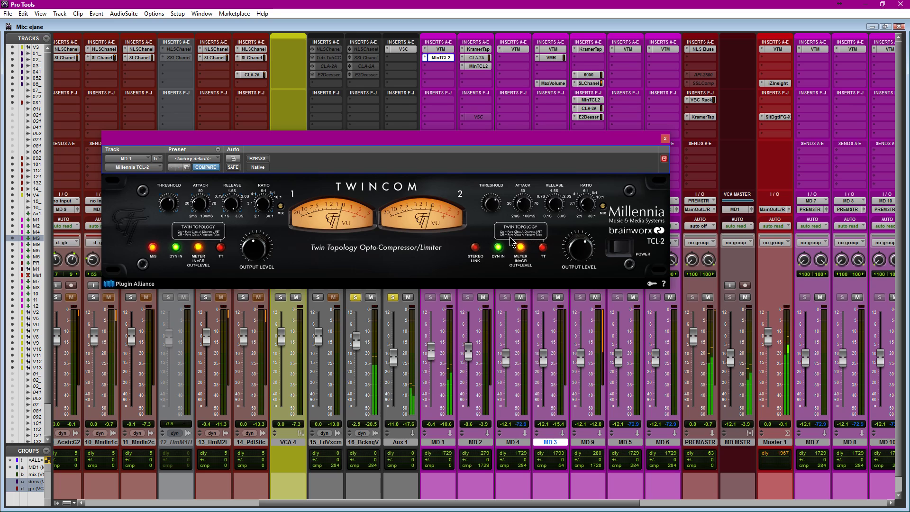
{"action": "left_click", "coordinate": [318, 299]}
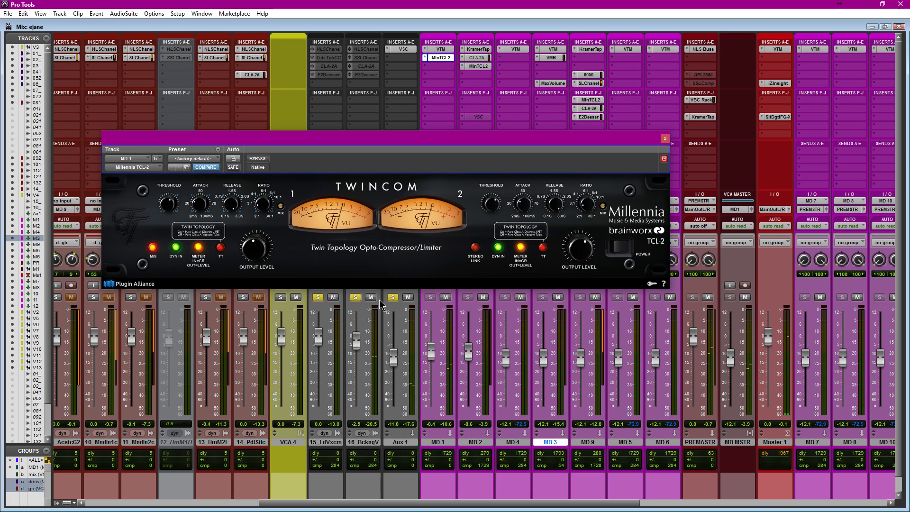
{"action": "left_click", "coordinate": [353, 297]}
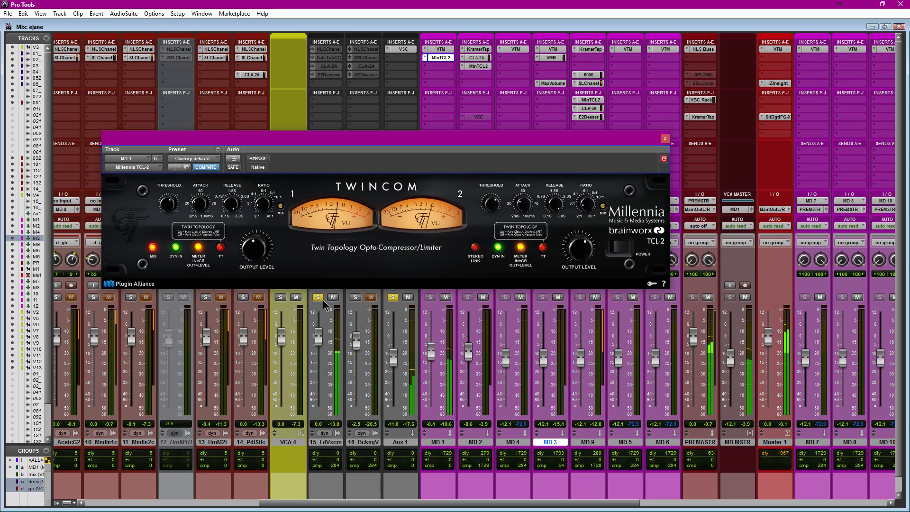
{"action": "left_click", "coordinate": [357, 299]}
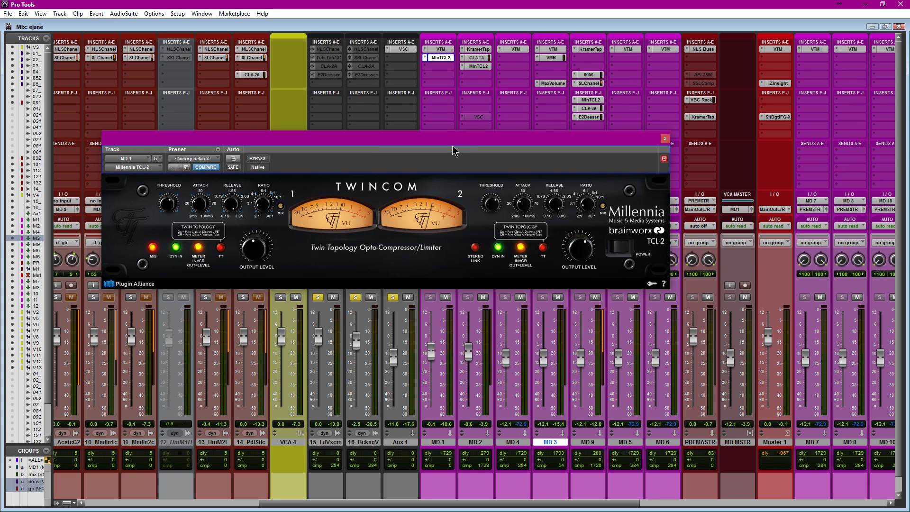
{"action": "left_click_drag", "start_coordinate": [442, 133], "coordinate": [454, 302]}
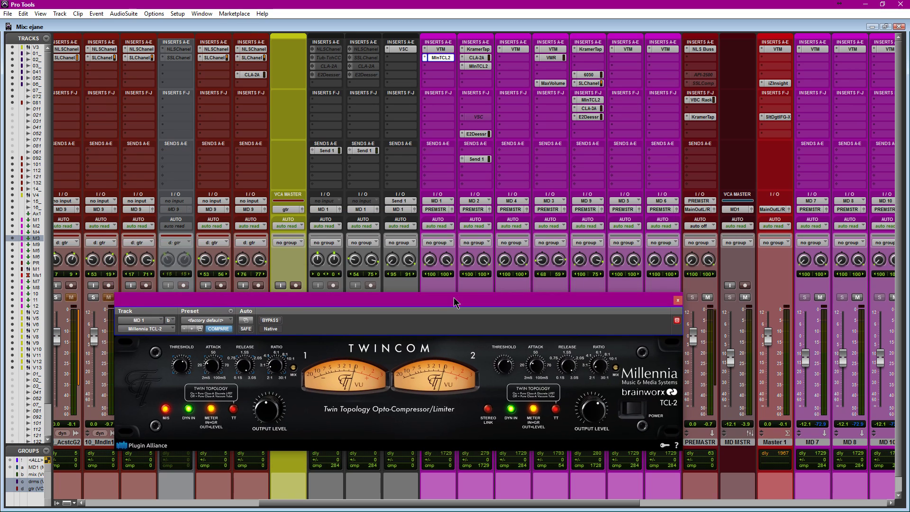
{"action": "left_click", "coordinate": [677, 300]}
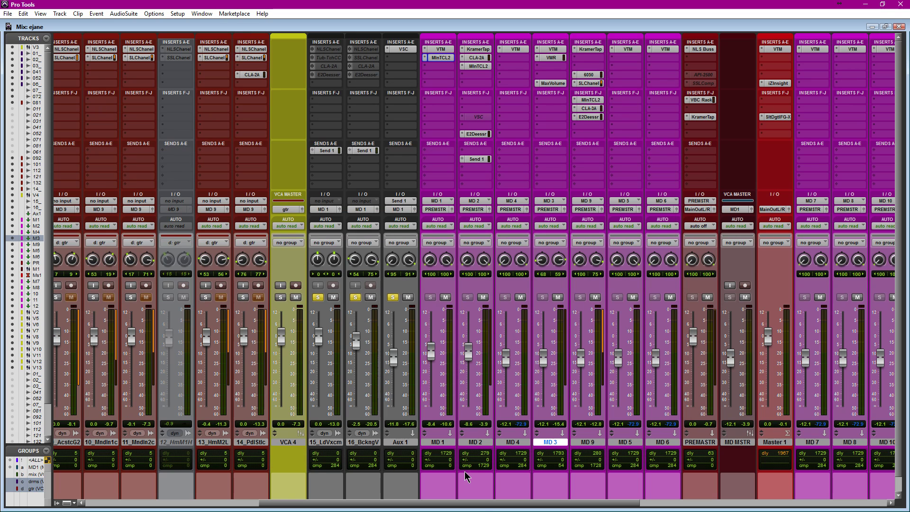
Inspect the NLS Buss plug-in on PREMASTR and the iZotope Insight metering on Master 1
{"action": "left_click_drag", "start_coordinate": [481, 505], "coordinate": [381, 502]}
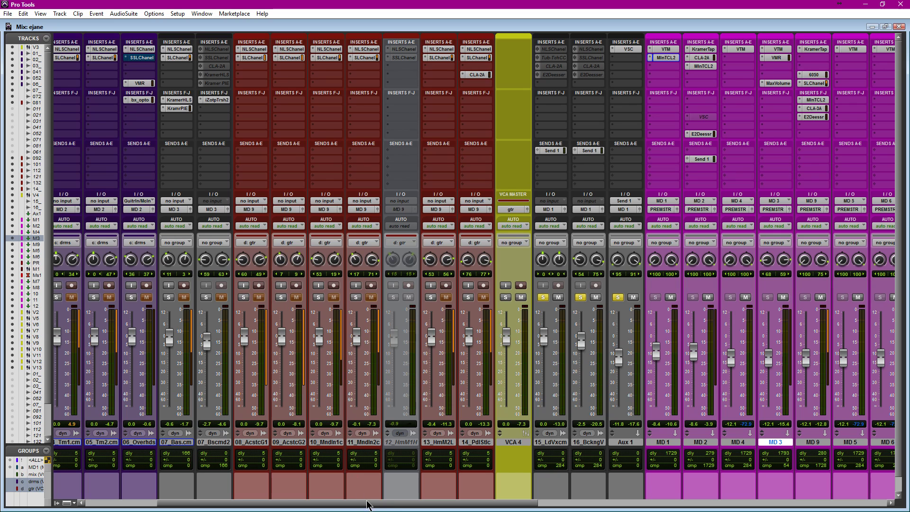
{"action": "left_click_drag", "start_coordinate": [368, 507], "coordinate": [477, 502]}
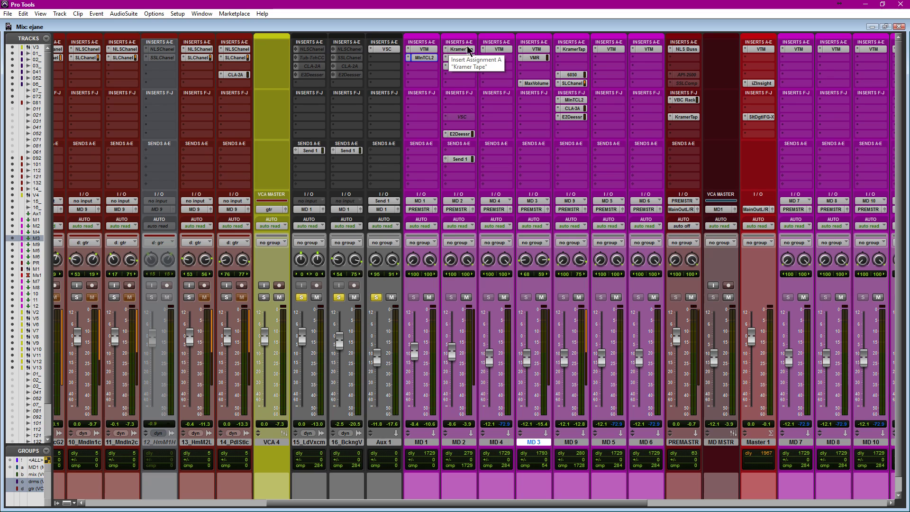
{"action": "left_click", "coordinate": [687, 50]}
{"action": "left_click_drag", "start_coordinate": [230, 307], "coordinate": [311, 112]}
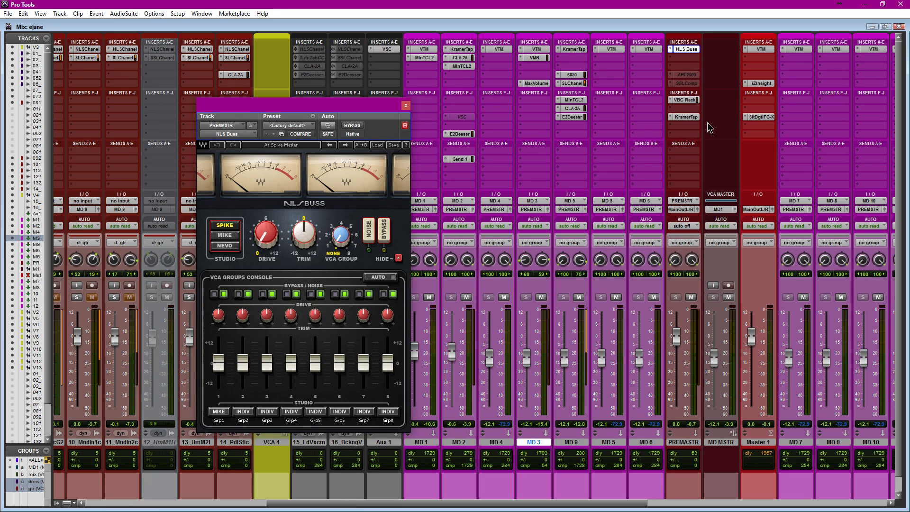
{"action": "right_click", "coordinate": [760, 117]}
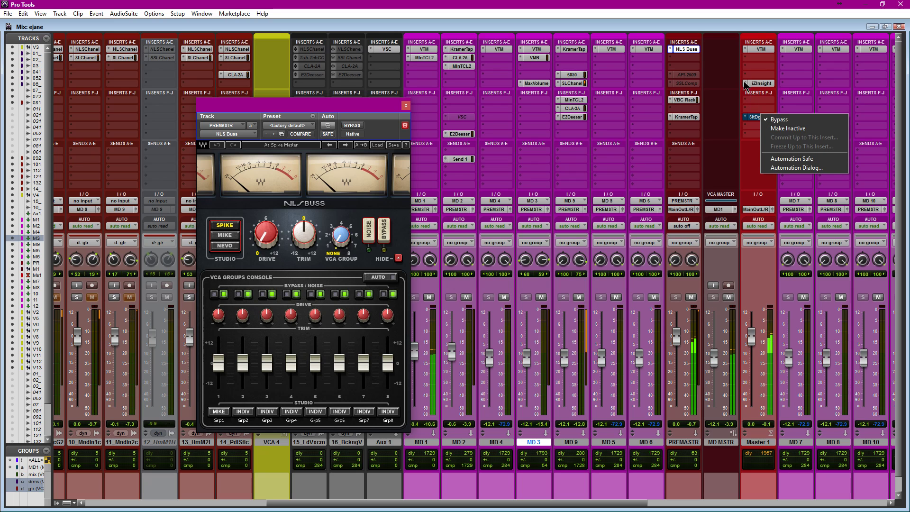
{"action": "left_click", "coordinate": [760, 93]}
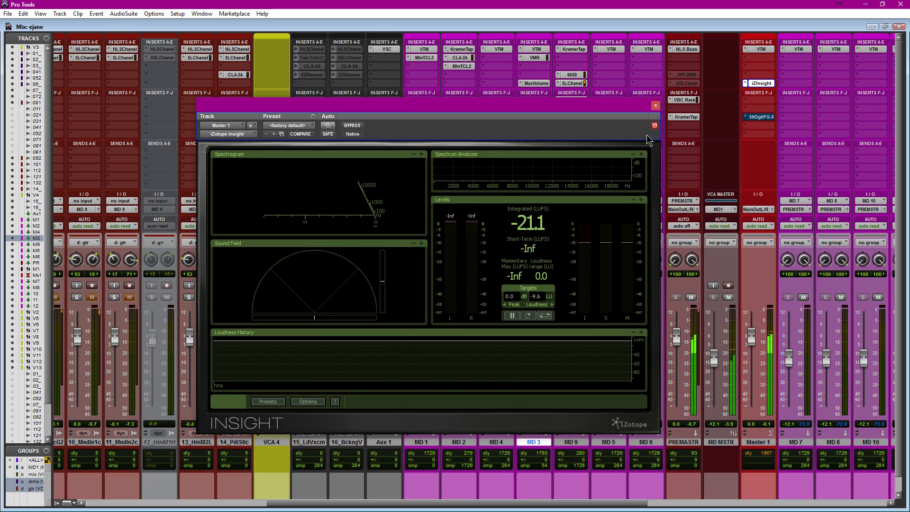